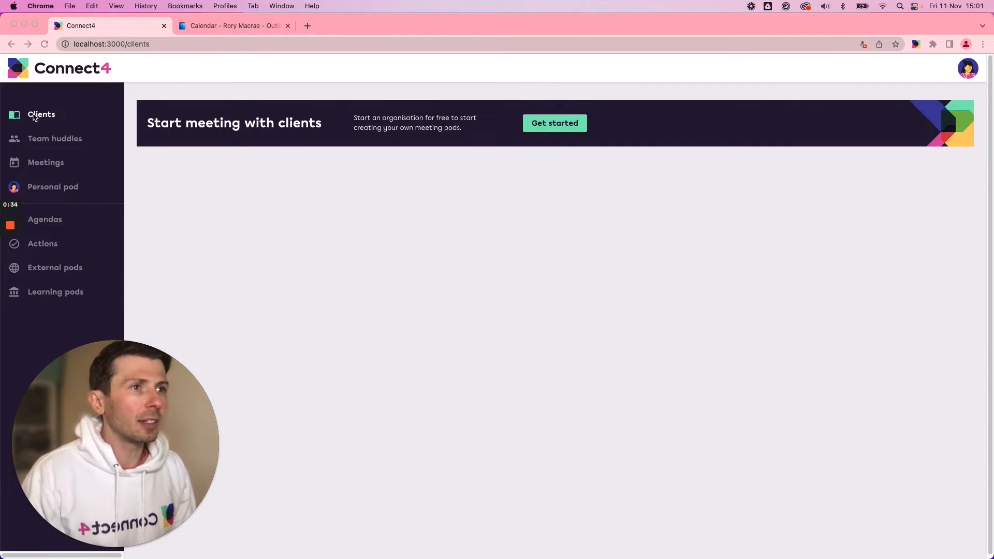
Create a new organisation named Chambers & Greene to start the free trial.
{"action": "left_click", "coordinate": [163, 182]}
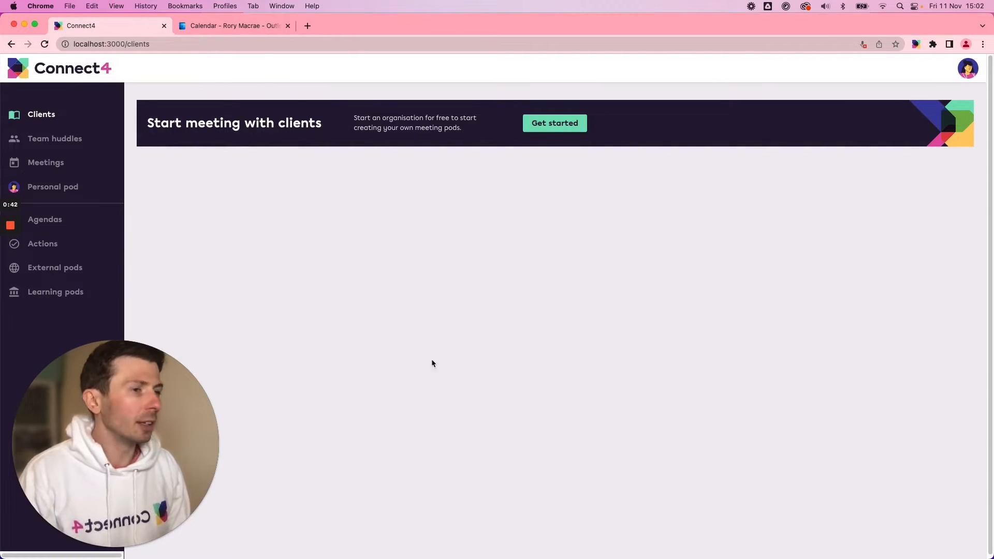
{"action": "left_click", "coordinate": [549, 125]}
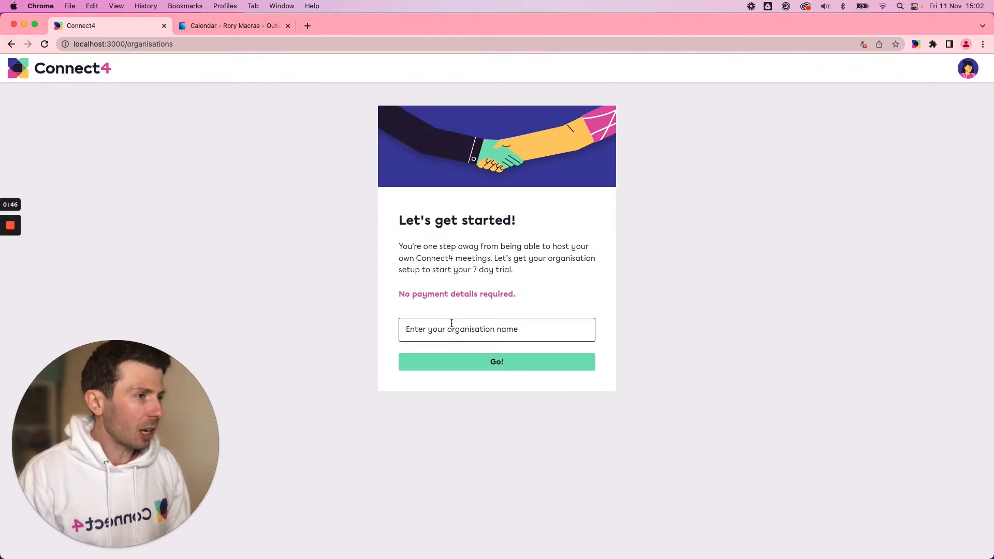
{"action": "left_click", "coordinate": [452, 323]}
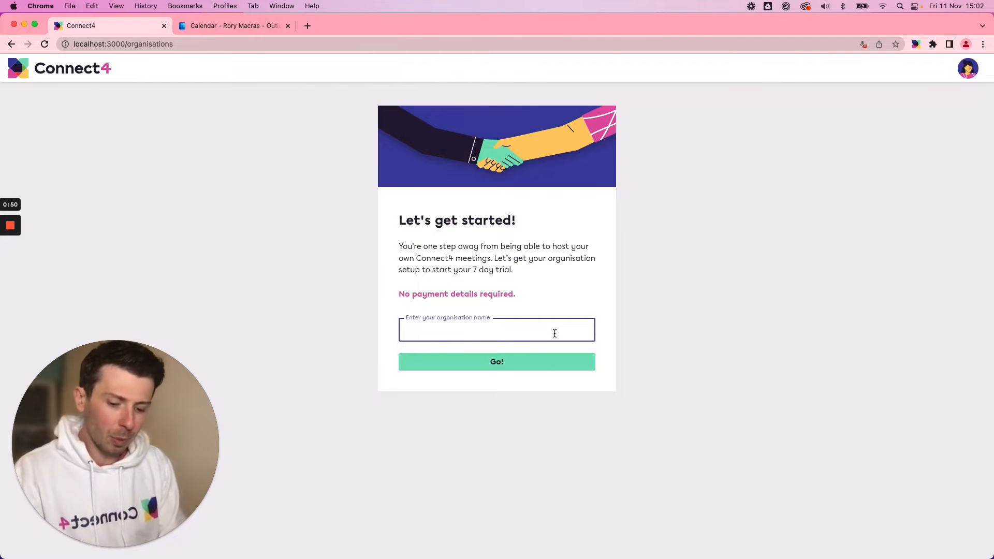
{"action": "type", "text": "Chambers"}
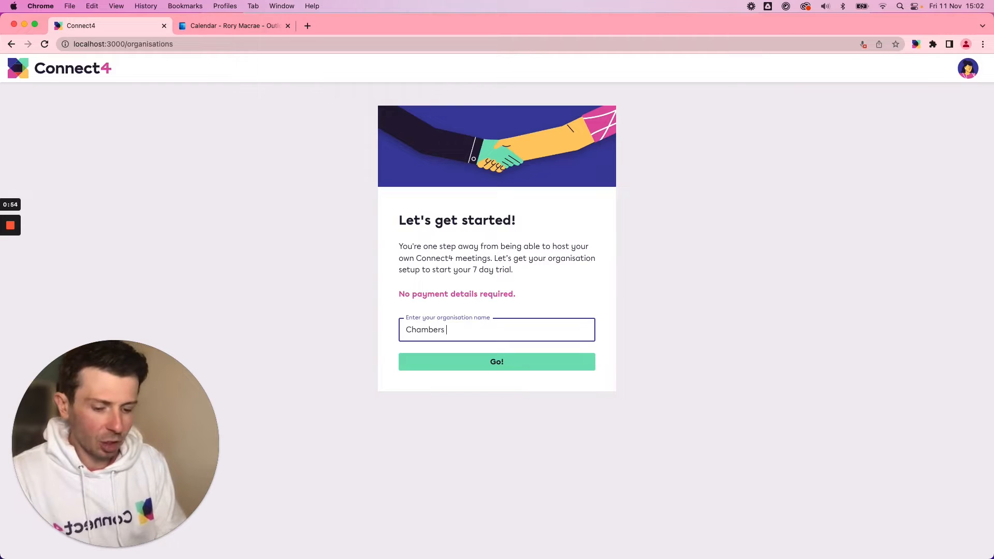
{"action": "type", "text": " & Greene"}
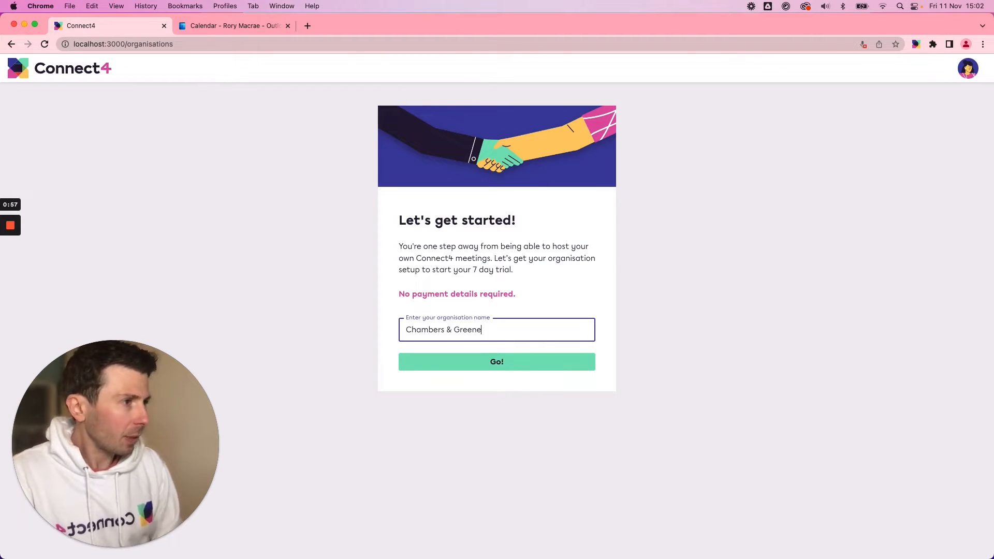
{"action": "left_click", "coordinate": [510, 363]}
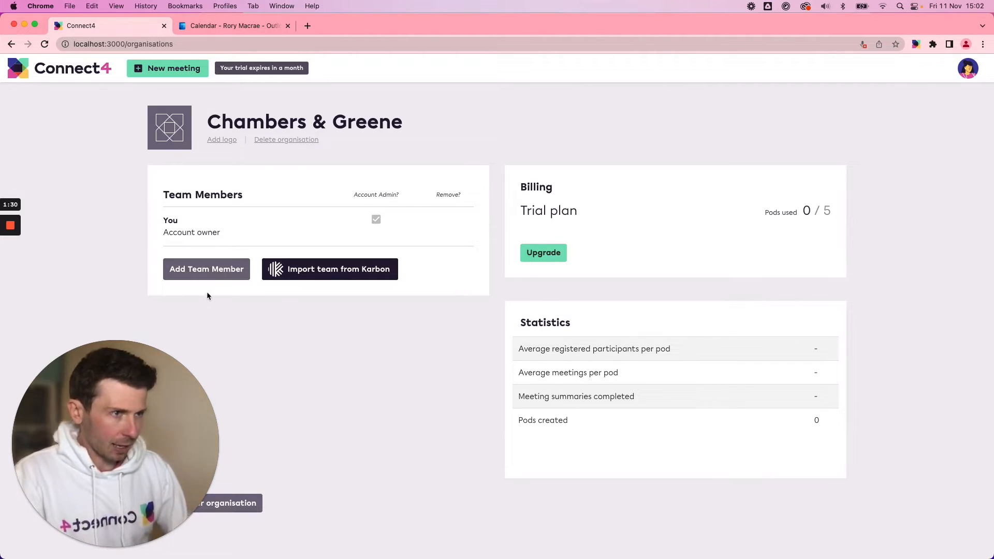
Add a new team member to the organisation using the colleague's email address.
{"action": "left_click", "coordinate": [189, 274]}
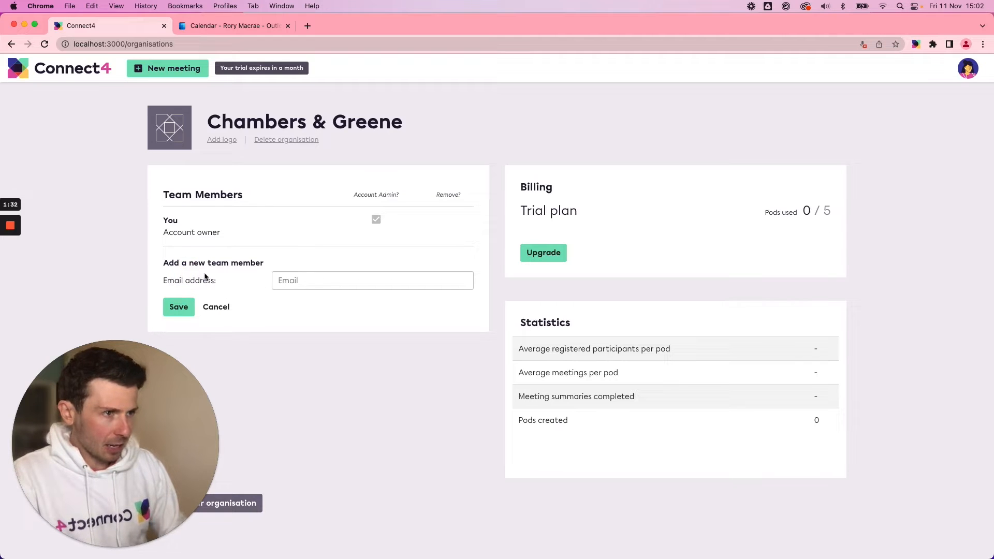
{"action": "left_click", "coordinate": [300, 285]}
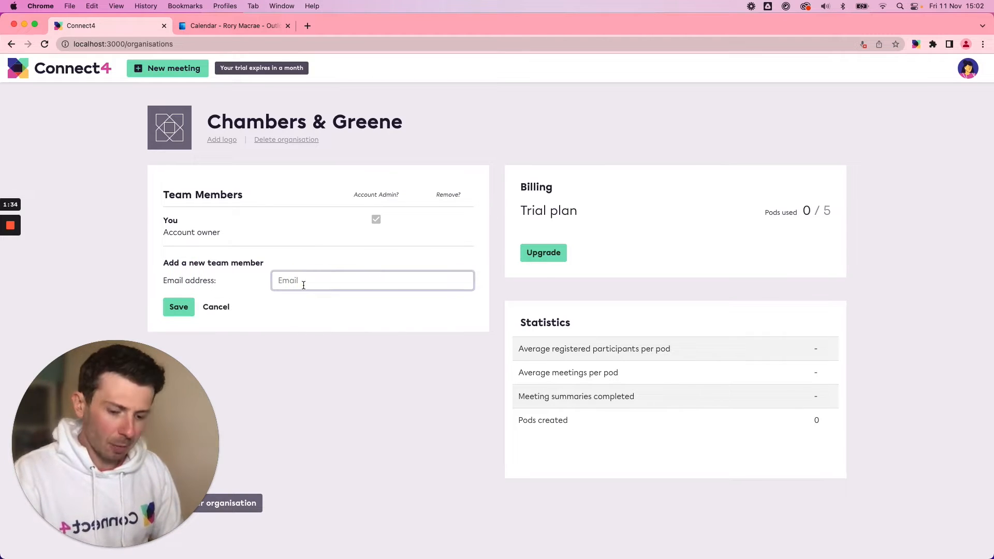
{"action": "key", "text": "super+v"}
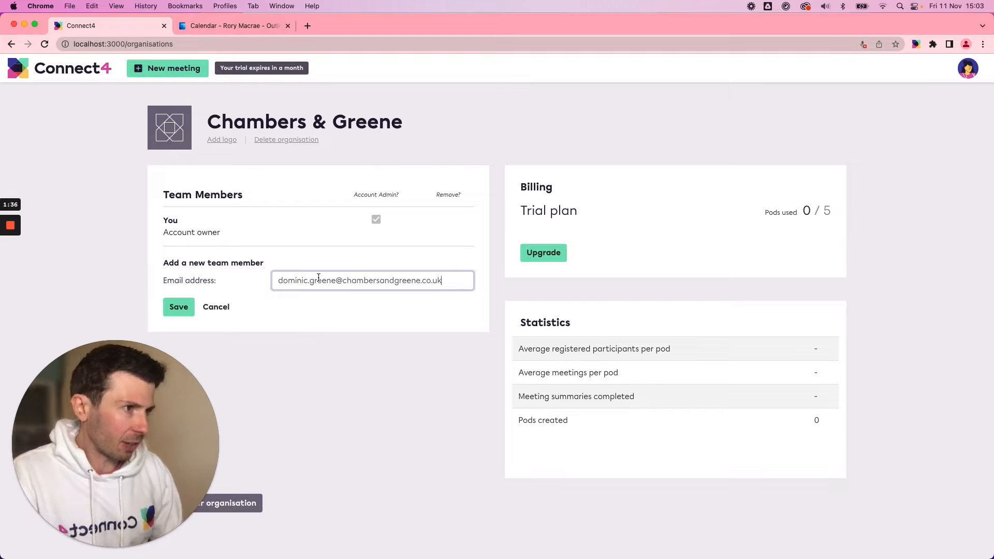
{"action": "left_click", "coordinate": [178, 307]}
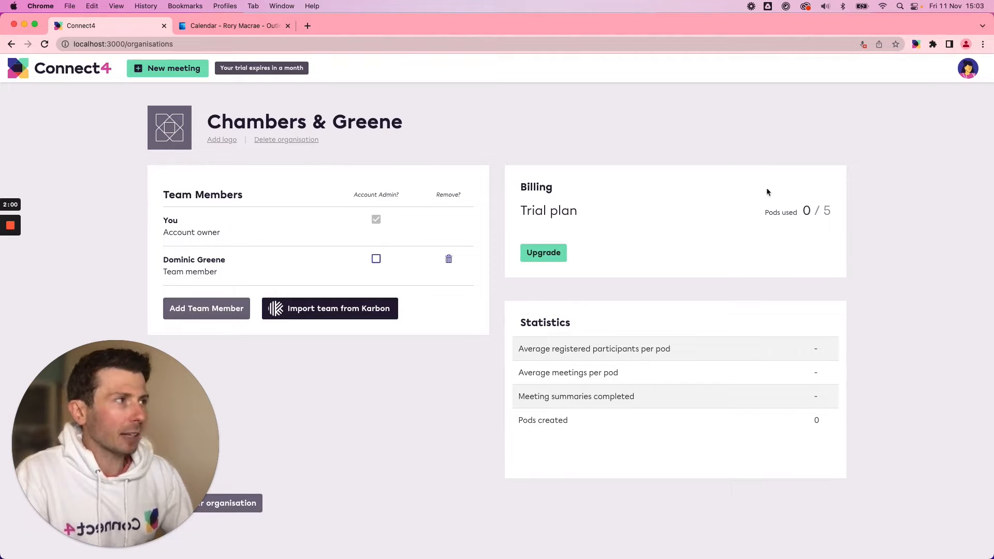
{"action": "left_click", "coordinate": [968, 67]}
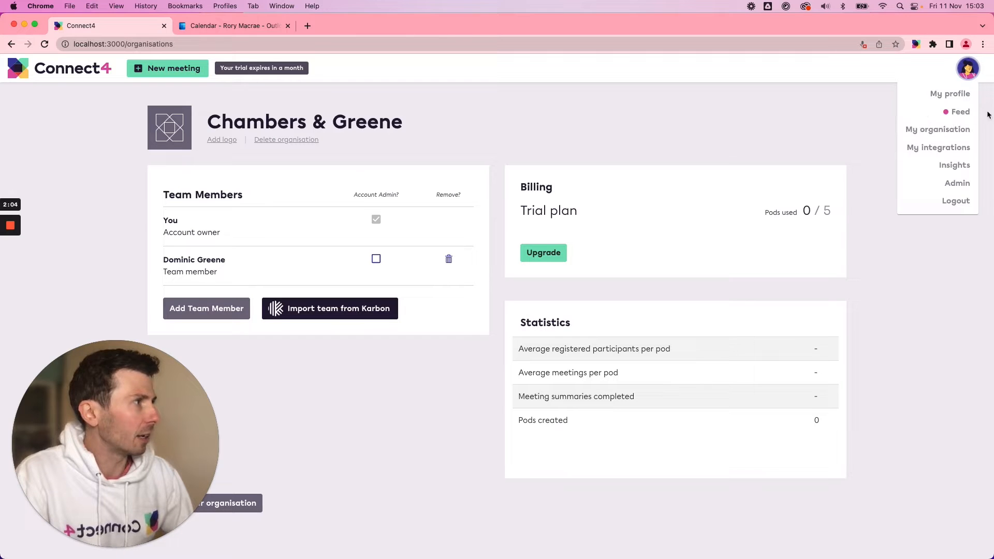
{"action": "left_click", "coordinate": [668, 115]}
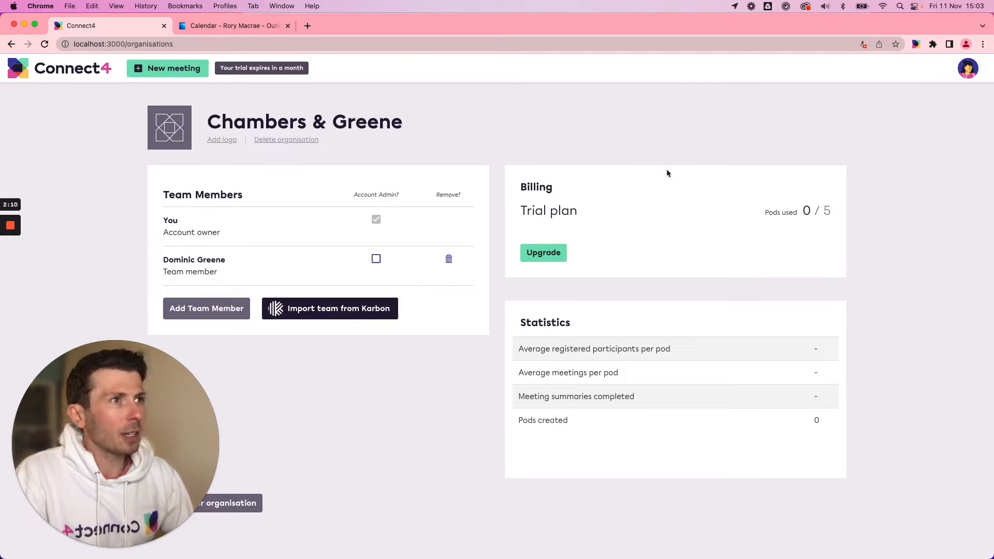
Go to the clients page and start a new client with the organisation name Avery Construction.
{"action": "left_click", "coordinate": [73, 75]}
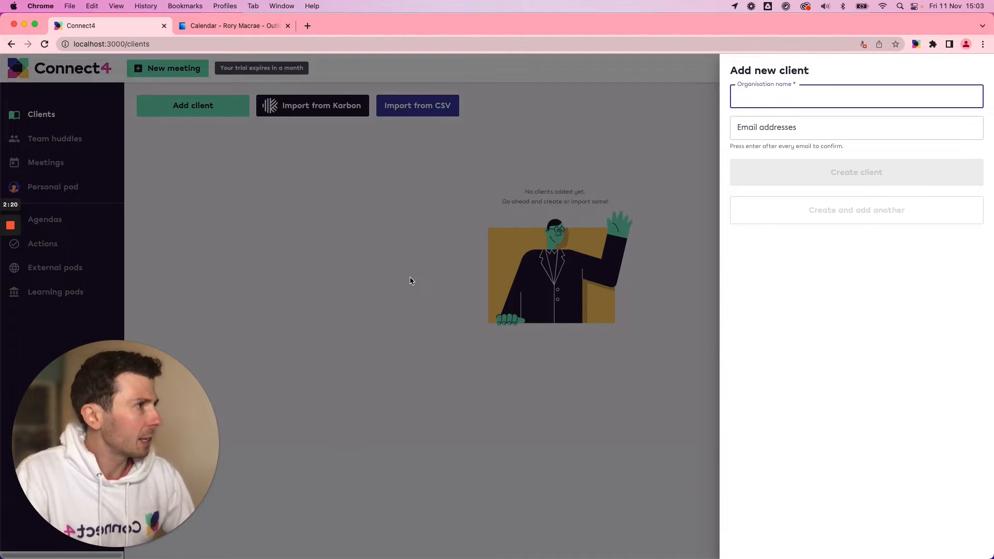
{"action": "left_click", "coordinate": [367, 218]}
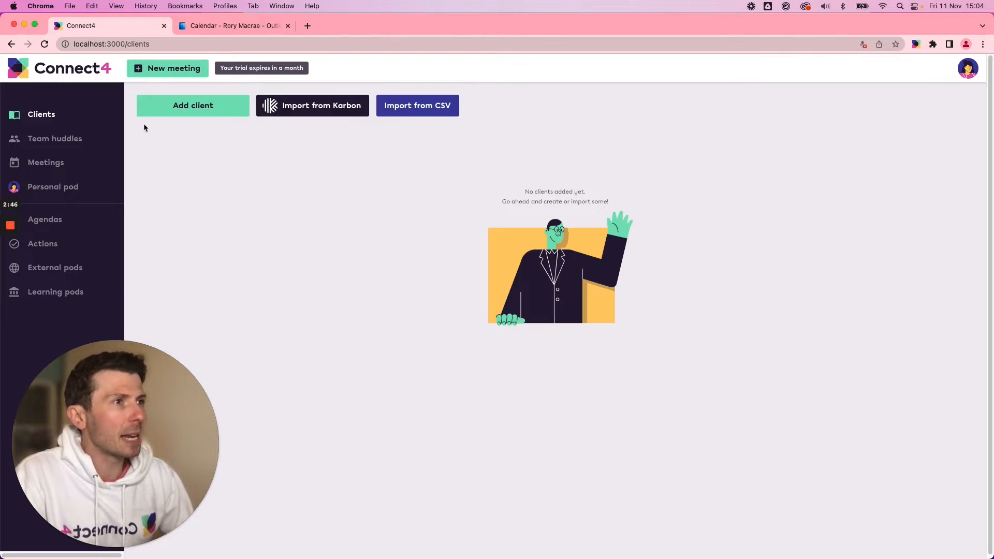
{"action": "left_click", "coordinate": [173, 111]}
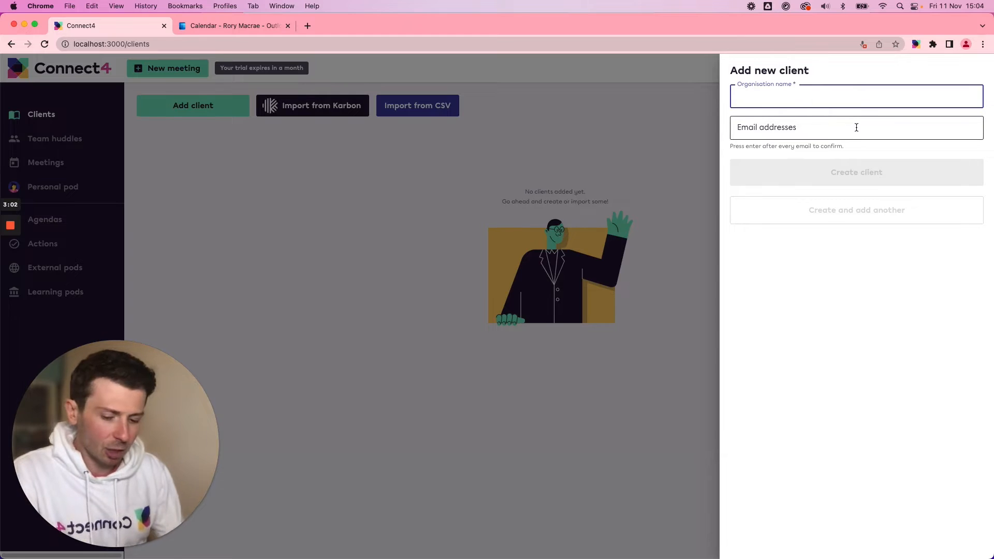
{"action": "type", "text": "Ave"}
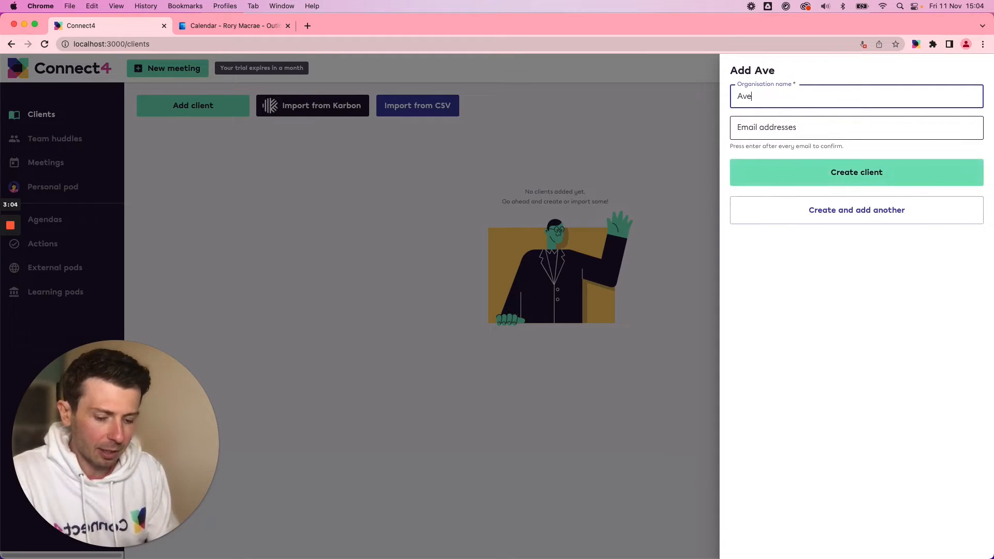
{"action": "type", "text": "ry Constu"}
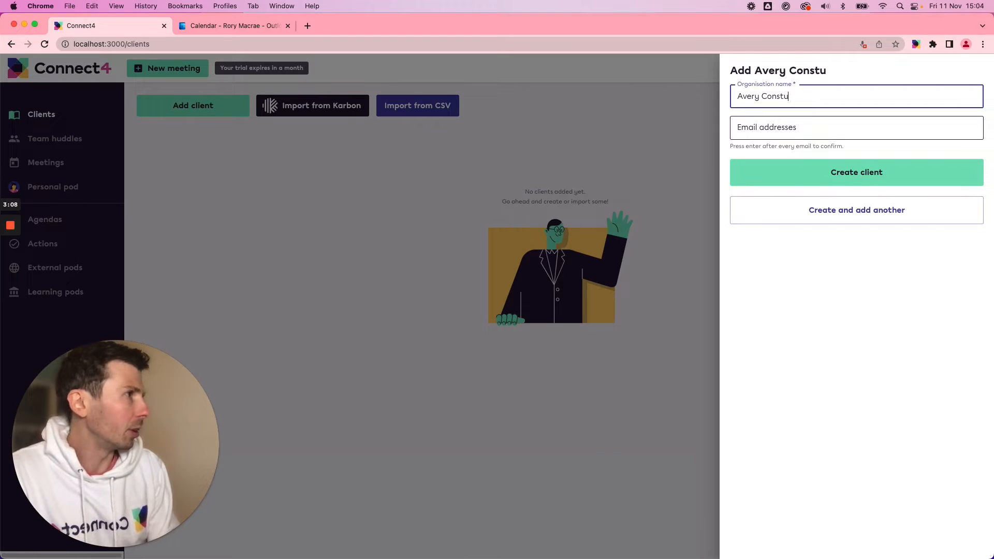
{"action": "key", "text": "BackSpace"}
{"action": "type", "text": "ruction"}
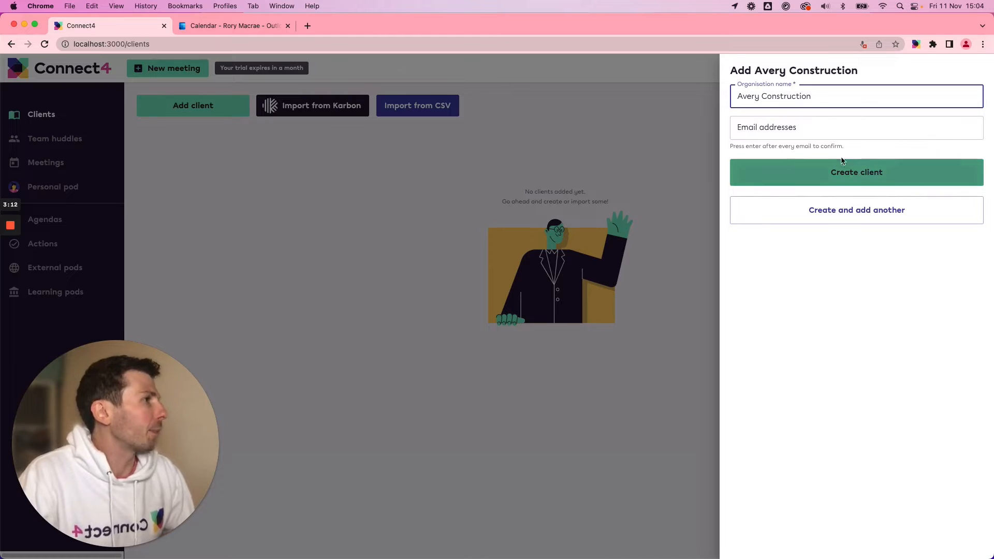
Add the contact's email address to the new client and create the client.
{"action": "left_click", "coordinate": [777, 129]}
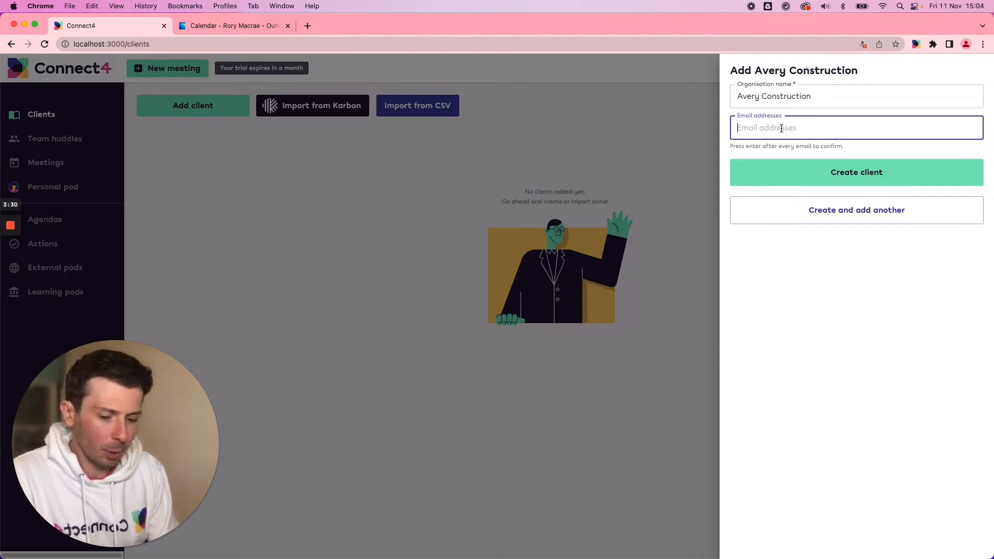
{"action": "type", "text": "test"}
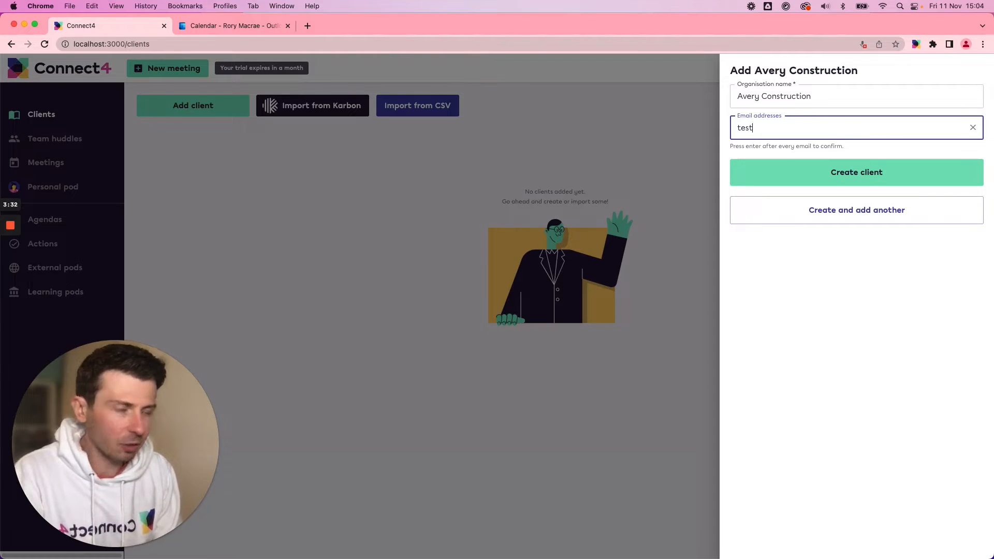
{"action": "type", "text": "@test"}
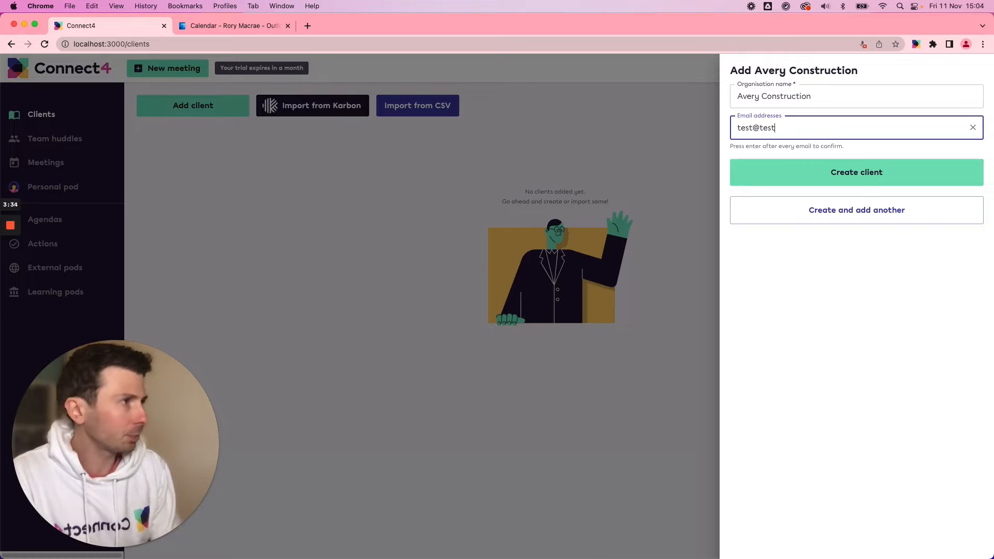
{"action": "type", "text": ".com"}
{"action": "key", "text": "Return"}
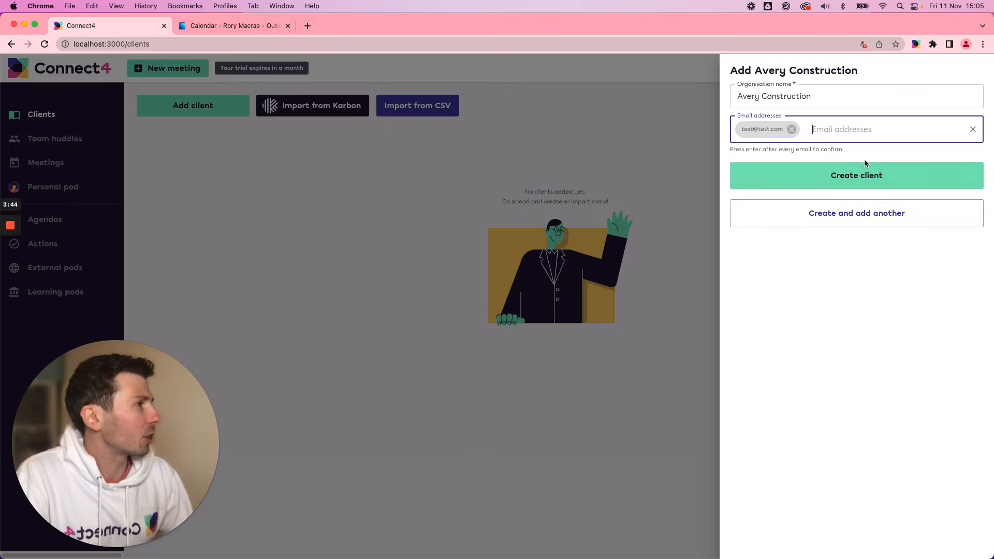
{"action": "left_click", "coordinate": [823, 176]}
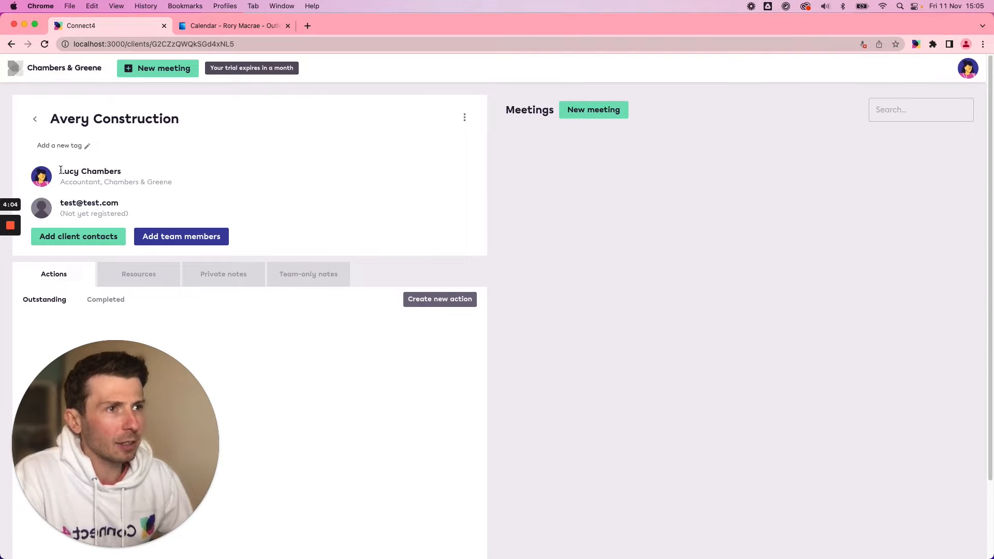
{"action": "left_click_drag", "start_coordinate": [61, 171], "coordinate": [121, 170]}
{"action": "left_click", "coordinate": [121, 170]}
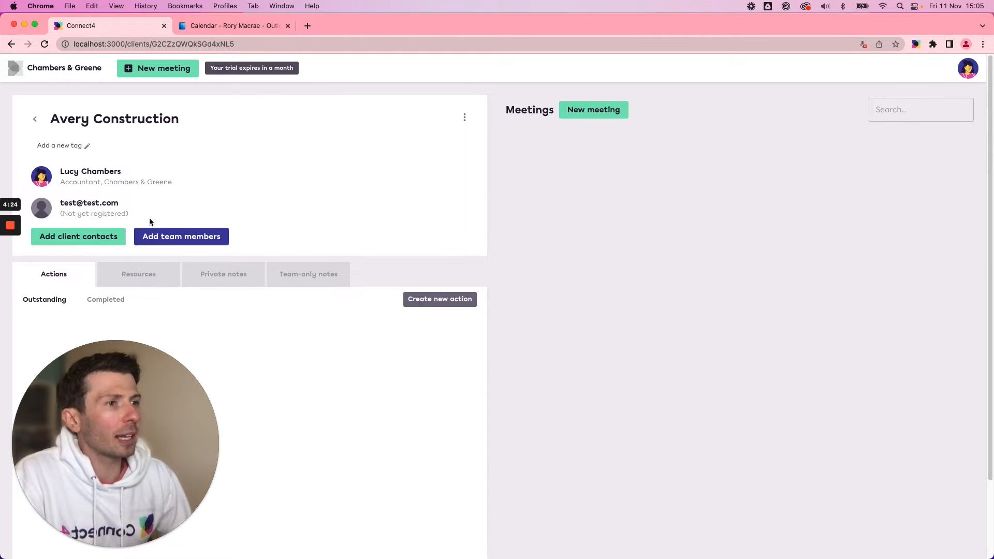
{"action": "left_click", "coordinate": [177, 243]}
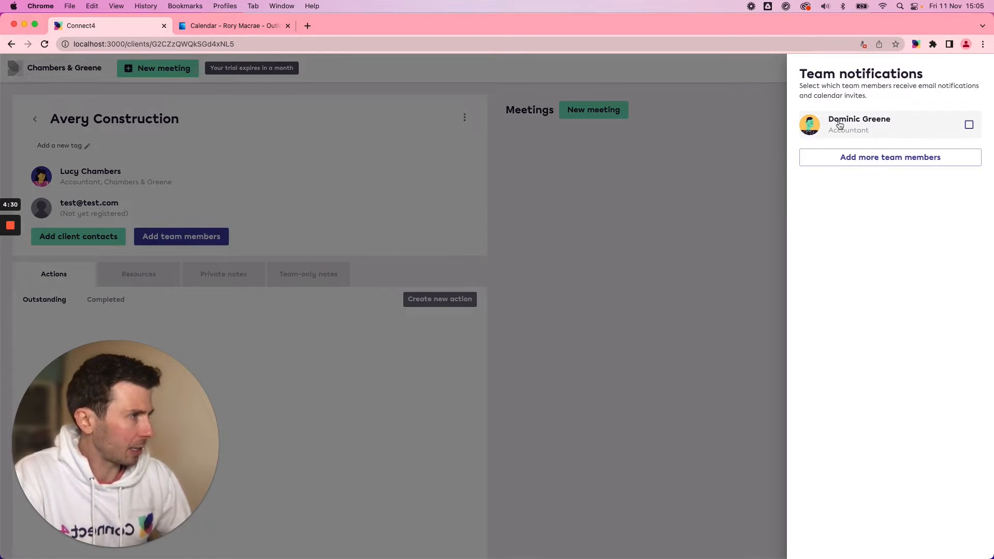
{"action": "left_click", "coordinate": [969, 125]}
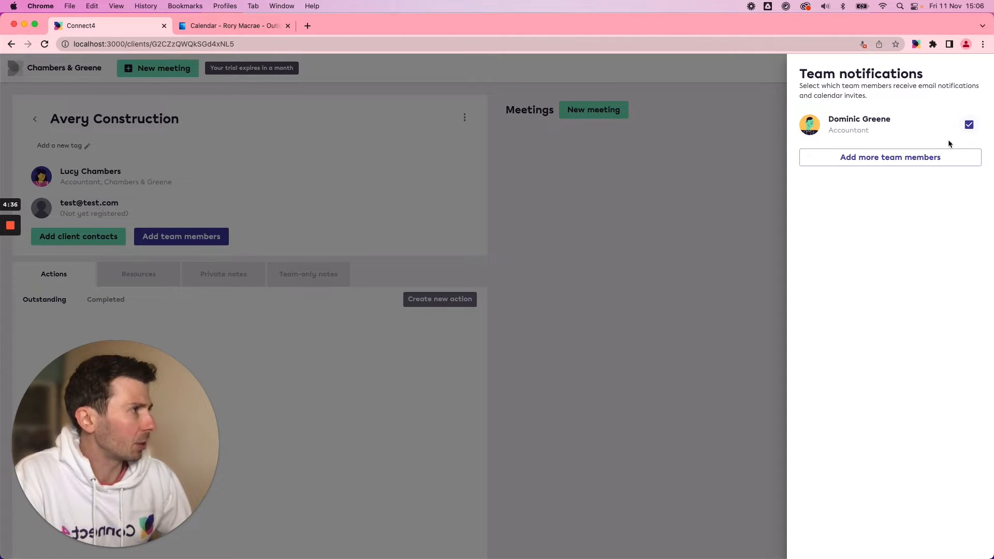
{"action": "left_click", "coordinate": [583, 177]}
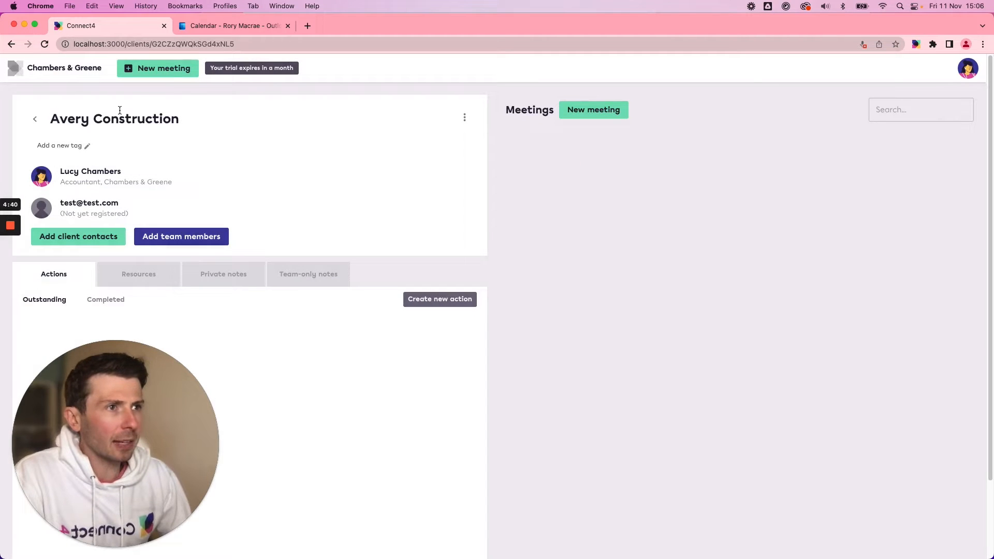
{"action": "left_click", "coordinate": [101, 145]}
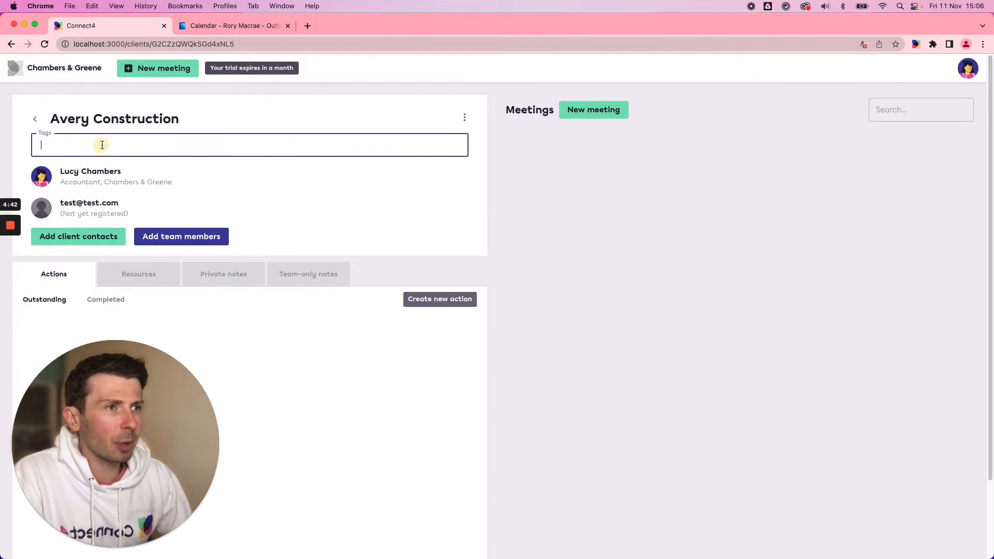
{"action": "type", "text": "Advisry"}
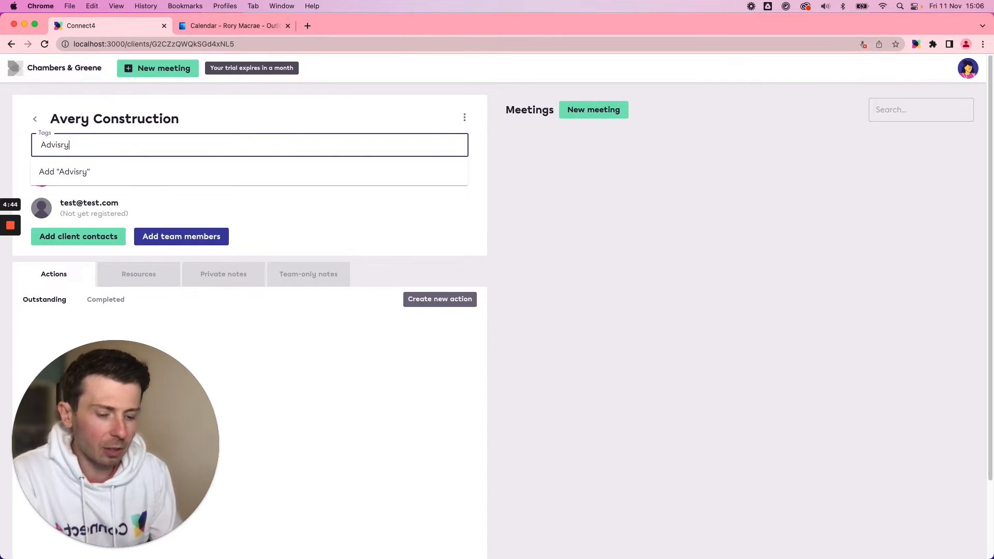
{"action": "key", "text": "BackSpace"}
{"action": "key", "text": "BackSpace"}
{"action": "key", "text": "BackSpace"}
{"action": "key", "text": "BackSpace"}
{"action": "key", "text": "BackSpace"}
{"action": "key", "text": "BackSpace"}
{"action": "key", "text": "BackSpace"}
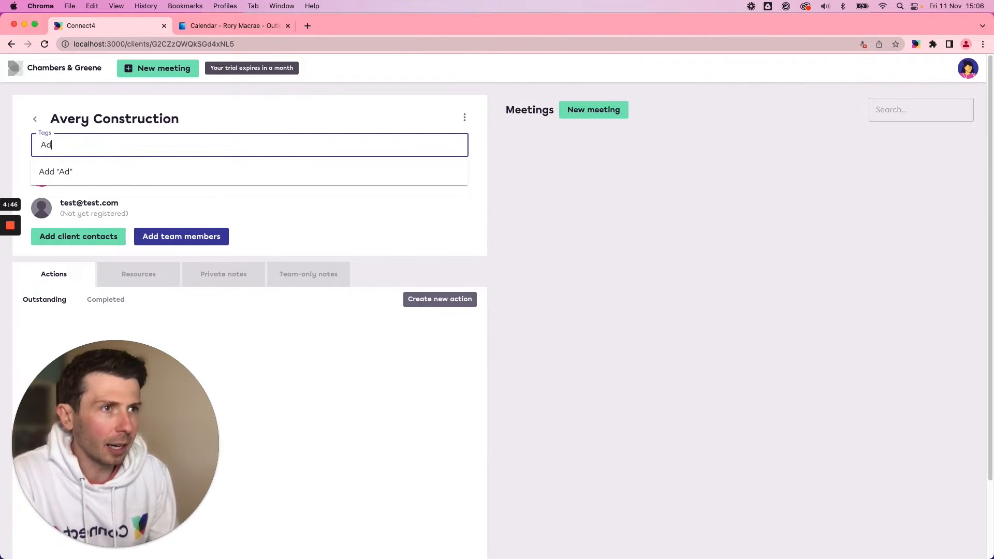
{"action": "left_click", "coordinate": [324, 235]}
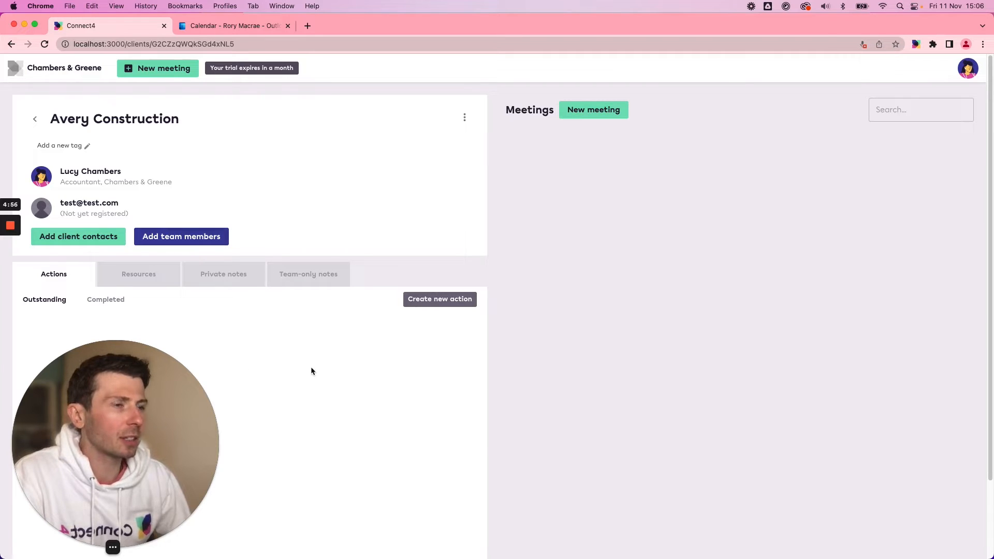
Look through the Avery Construction pod's resources, private notes and team-only notes.
{"action": "left_click", "coordinate": [140, 280]}
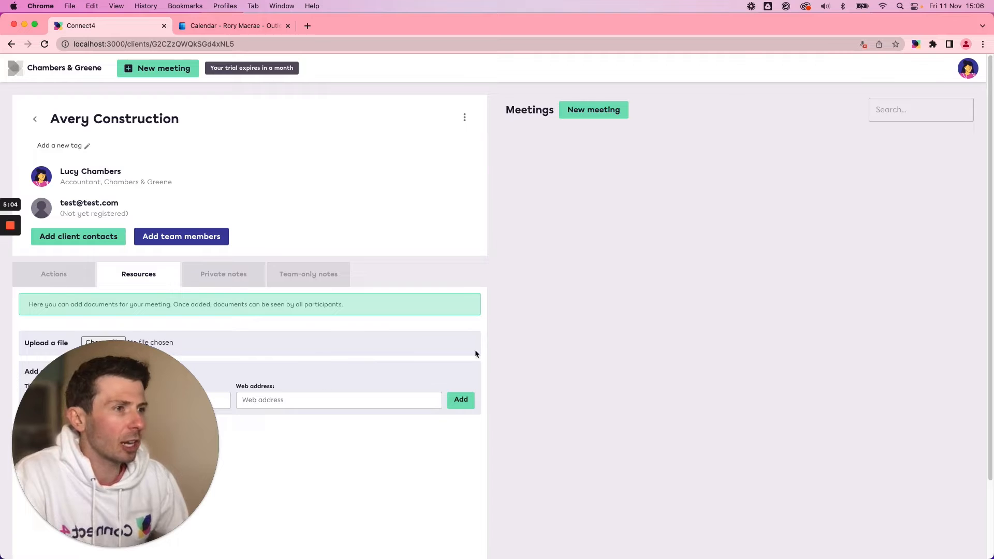
{"action": "left_click", "coordinate": [219, 283]}
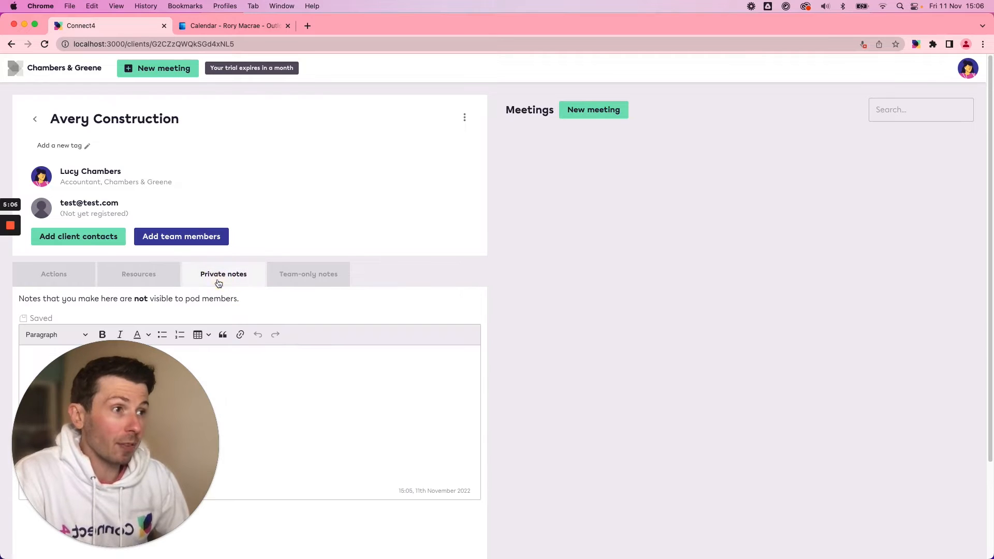
{"action": "left_click", "coordinate": [238, 361]}
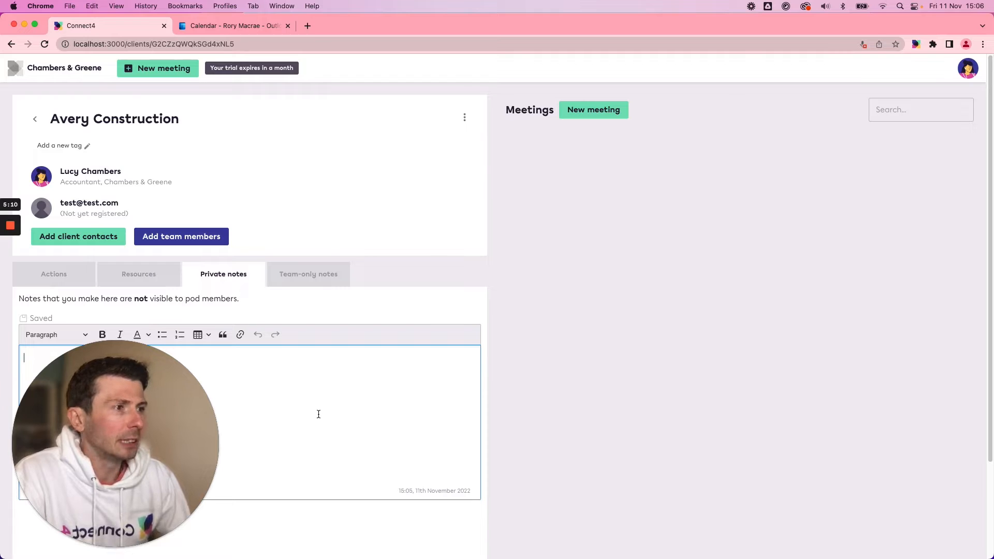
{"action": "left_click", "coordinate": [305, 280]}
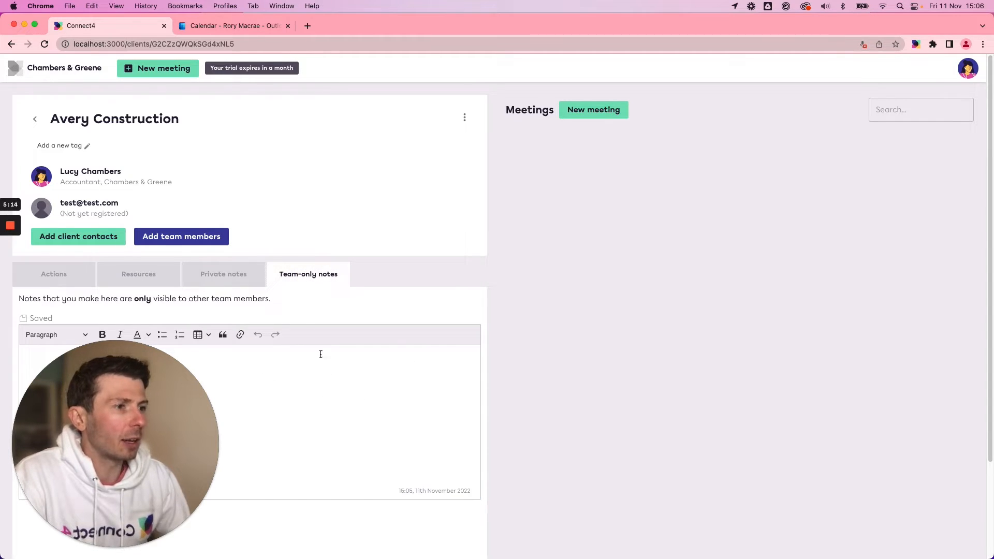
Return to the client list and create a client named Chameleon Design without any email addresses.
{"action": "left_click", "coordinate": [82, 278]}
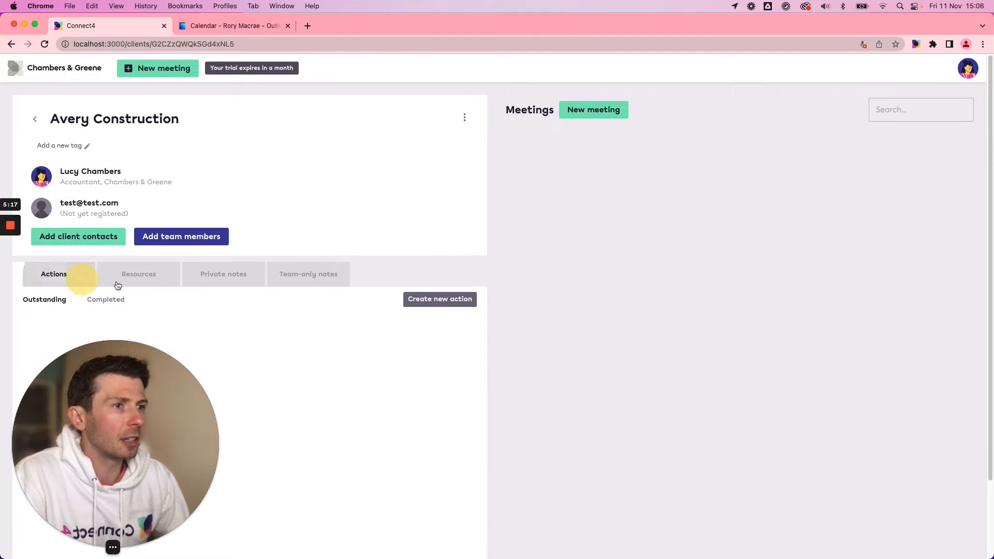
{"action": "left_click", "coordinate": [34, 121]}
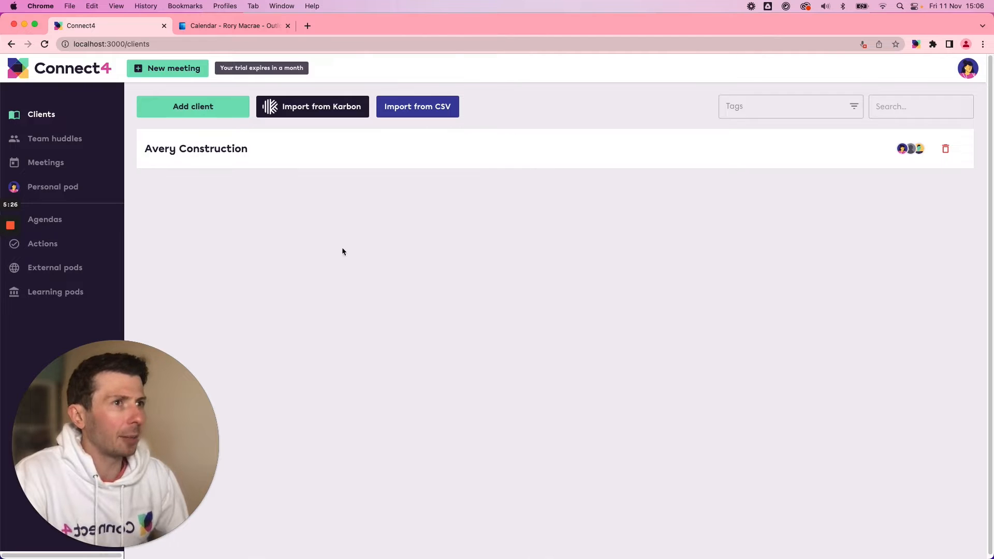
{"action": "left_click", "coordinate": [215, 110]}
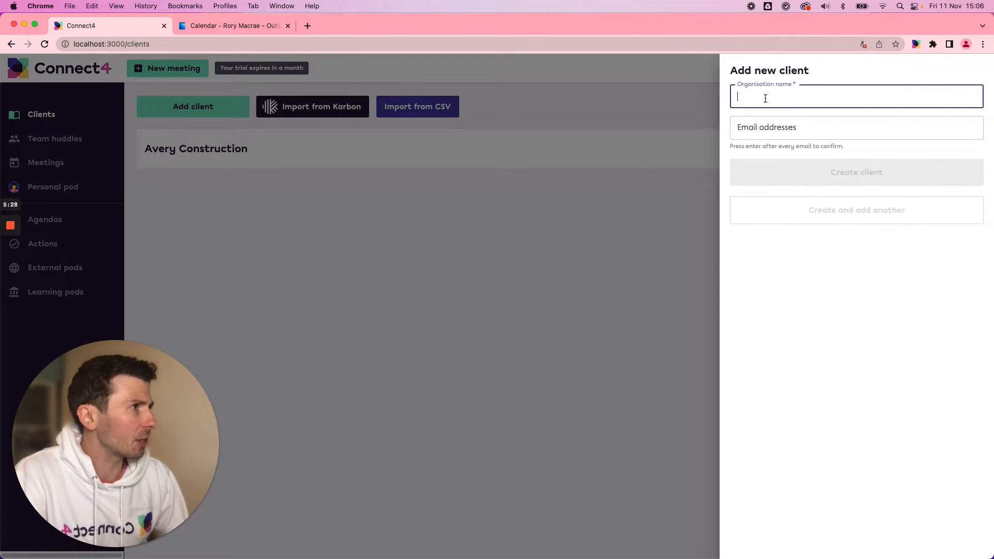
{"action": "type", "text": "Cham"}
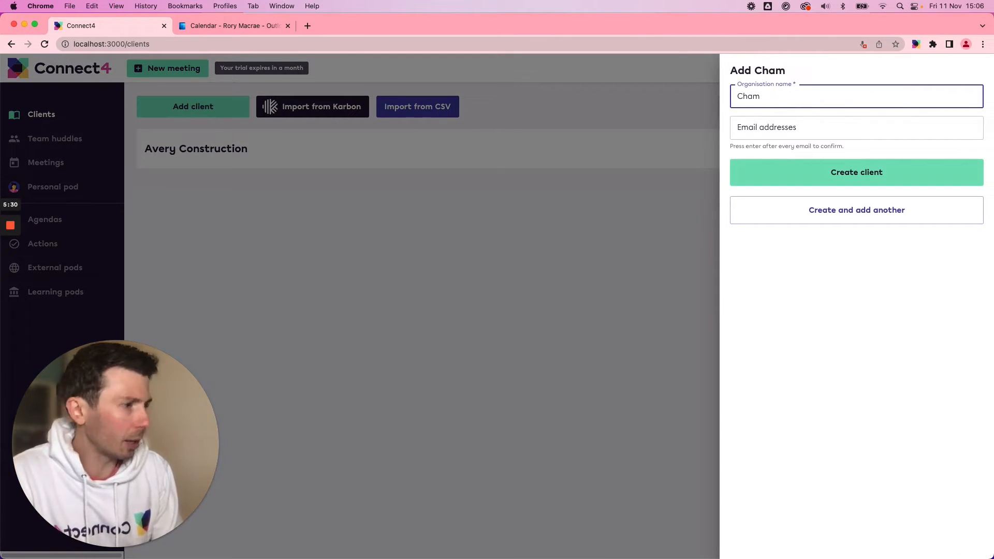
{"action": "type", "text": "eleo"}
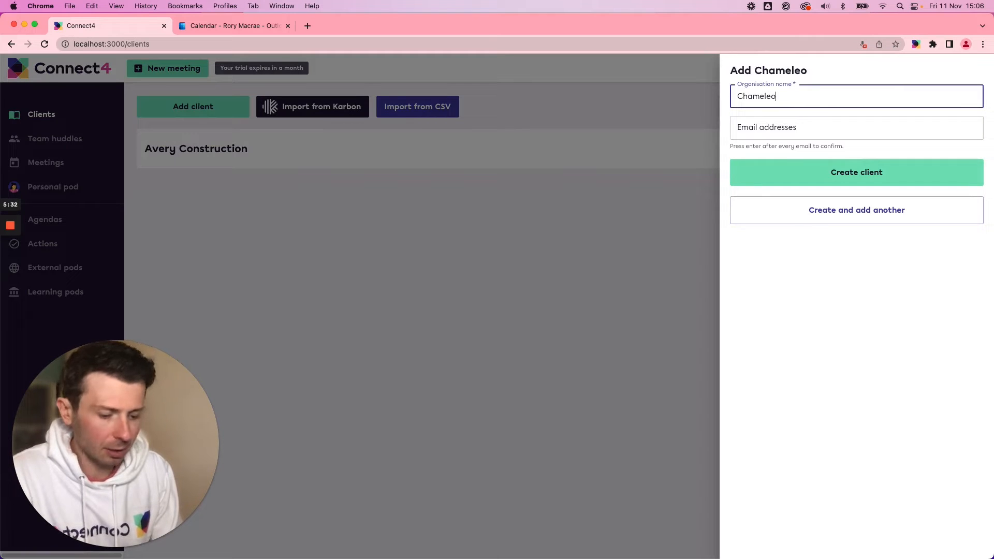
{"action": "type", "text": "n Design"}
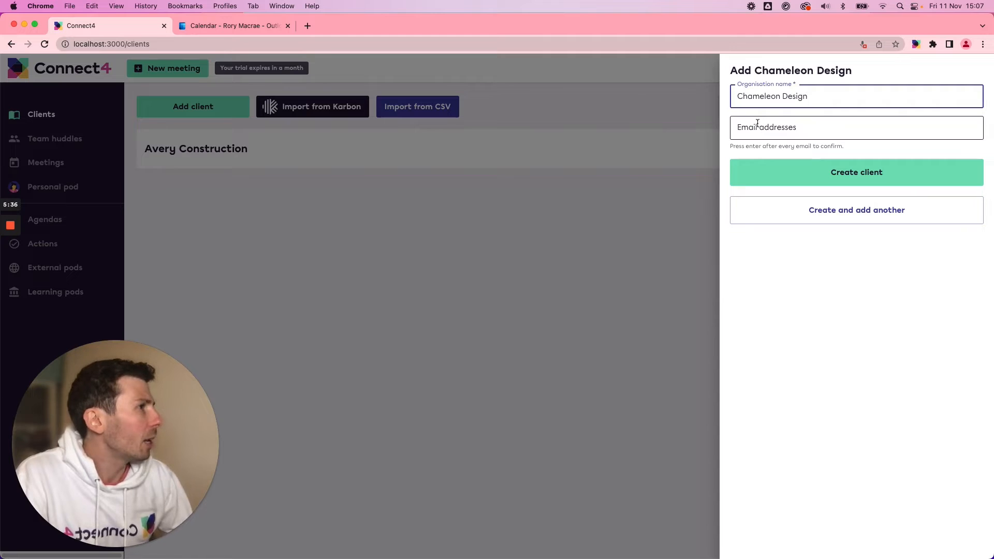
{"action": "left_click", "coordinate": [813, 173]}
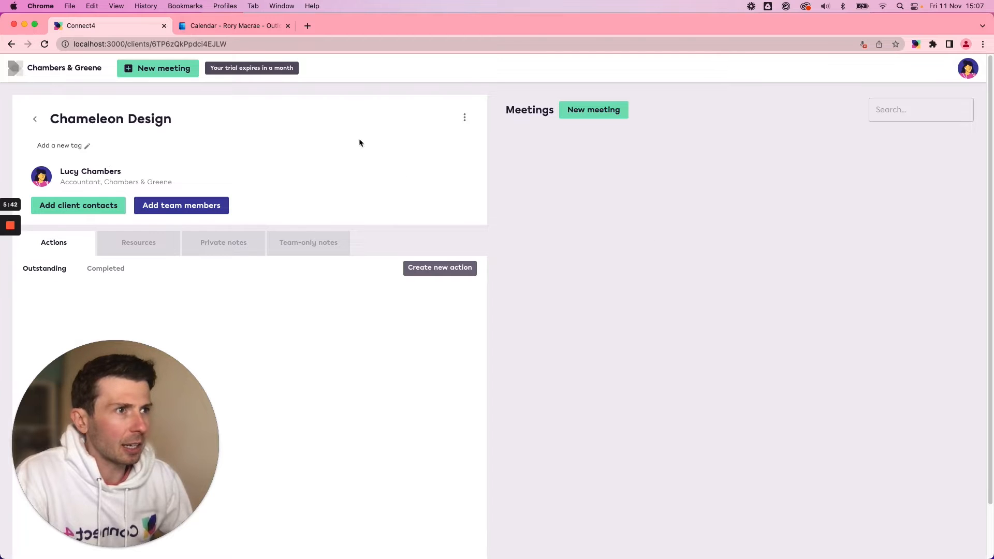
From the client list, start a new meeting with a blank agenda, set its type to Team and add the other team member.
{"action": "left_click", "coordinate": [34, 119]}
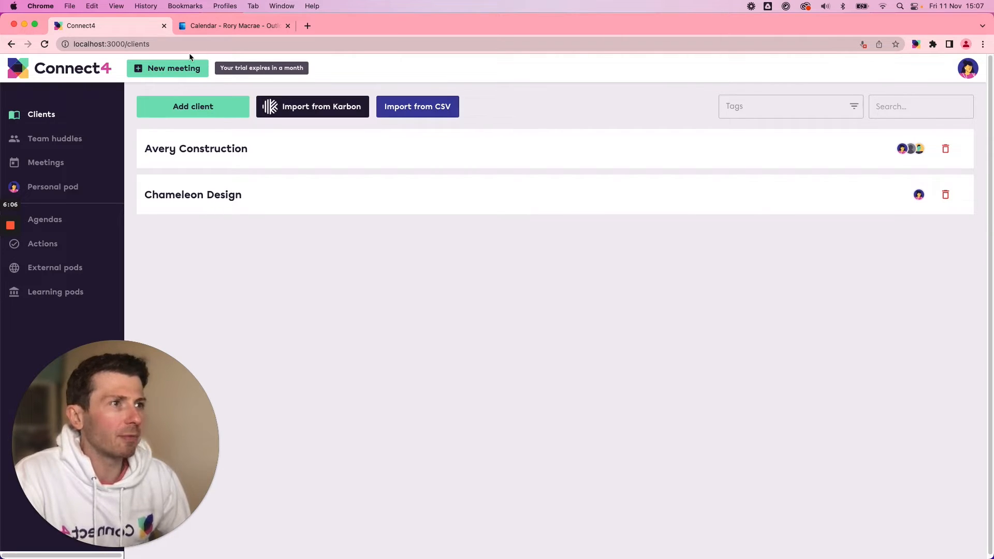
{"action": "left_click", "coordinate": [154, 69]}
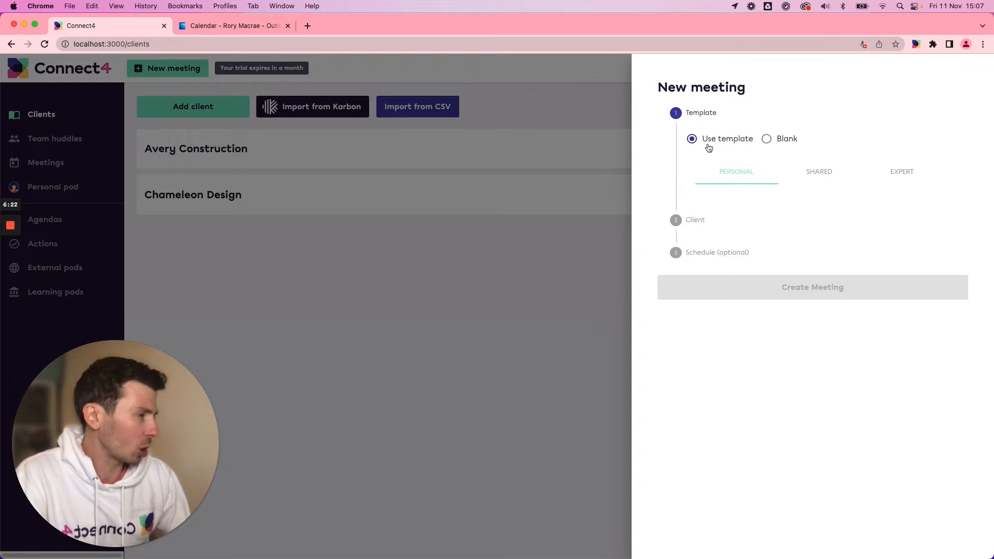
{"action": "left_click", "coordinate": [767, 139]}
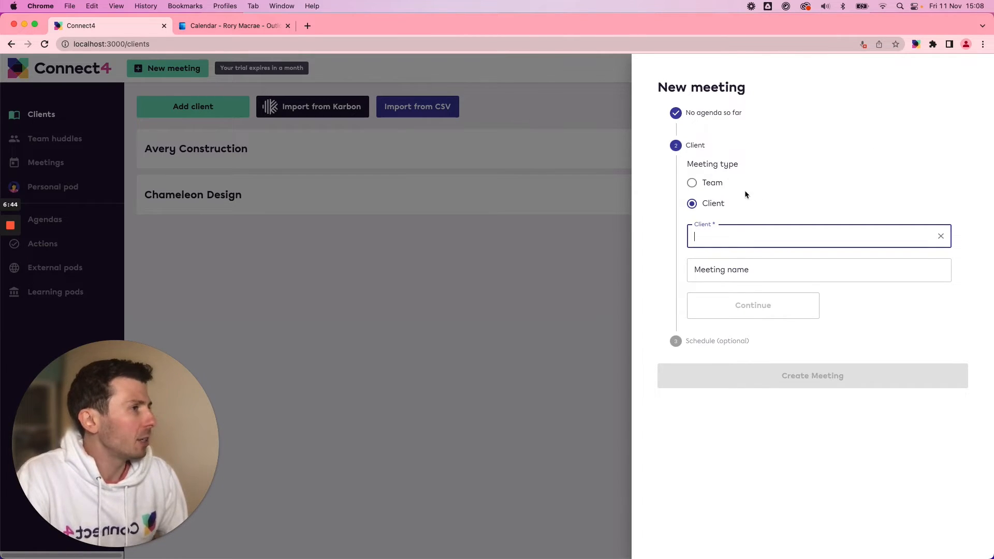
{"action": "left_click", "coordinate": [692, 184]}
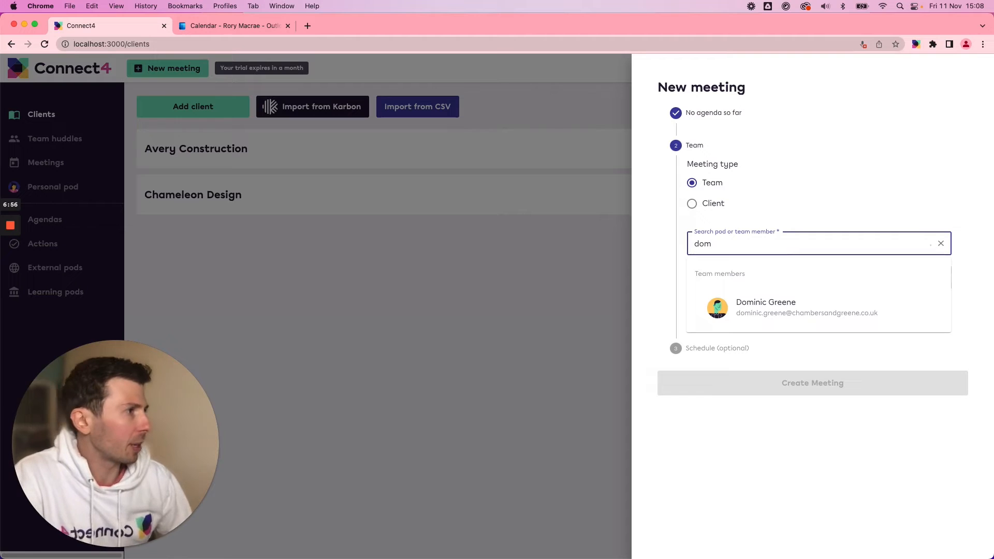
{"action": "left_click", "coordinate": [750, 316]}
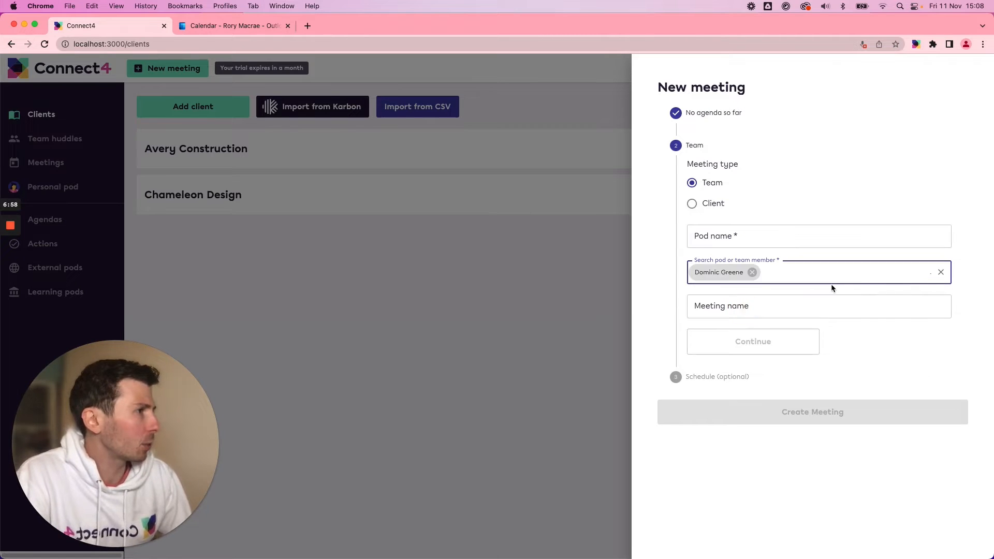
Name the meeting's pod One-to-one, leave the meeting name blank, create the meeting without scheduling it and close the confirmation.
{"action": "left_click", "coordinate": [721, 237]}
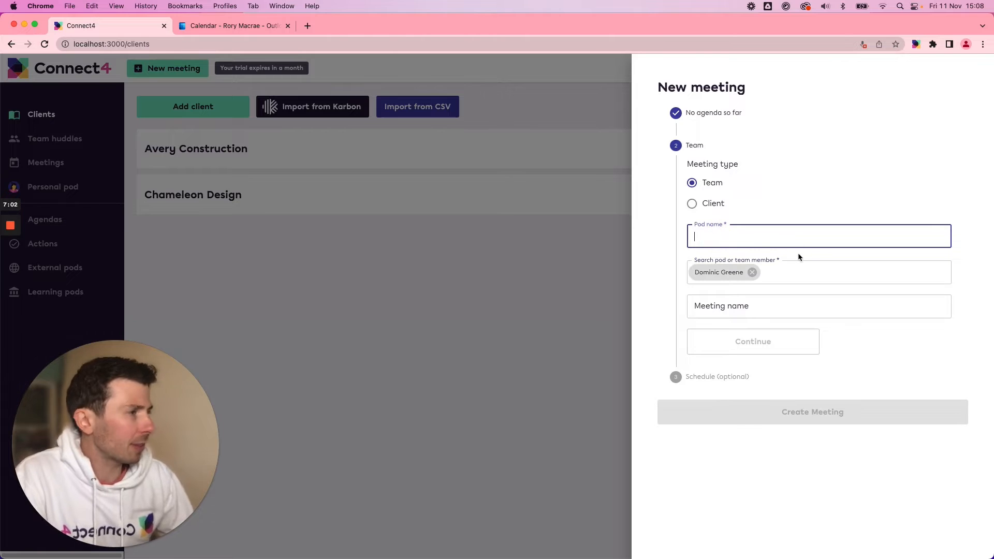
{"action": "type", "text": "On"}
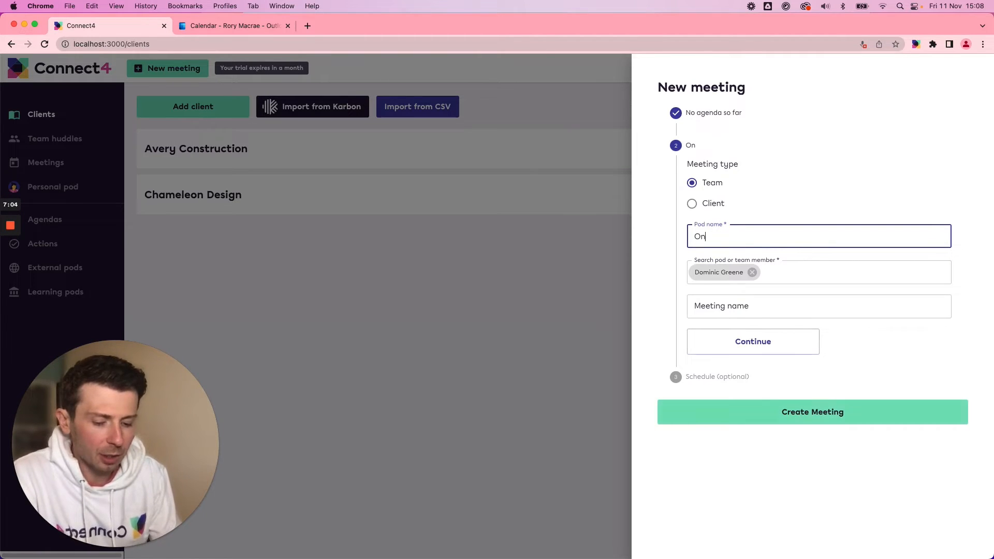
{"action": "type", "text": "e-t"}
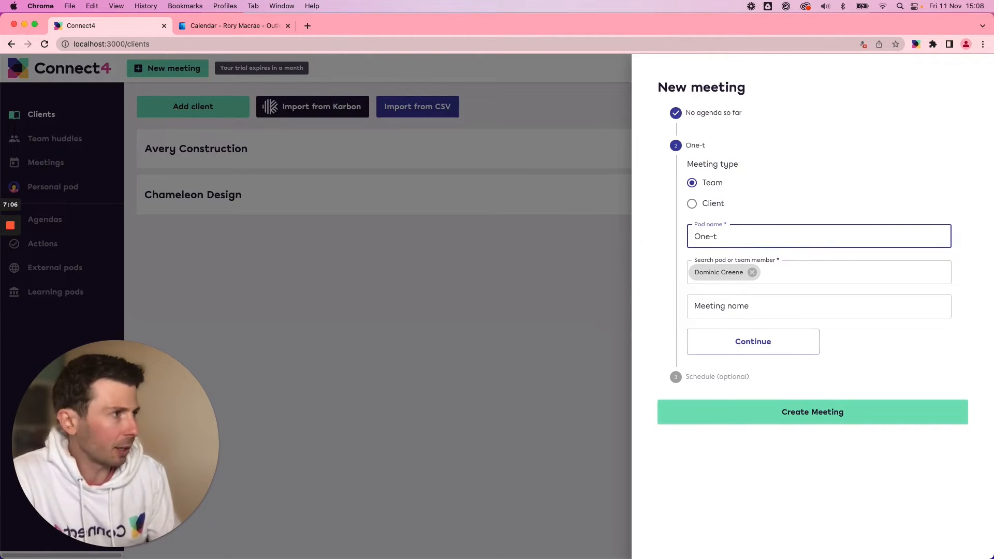
{"action": "type", "text": "o-one"}
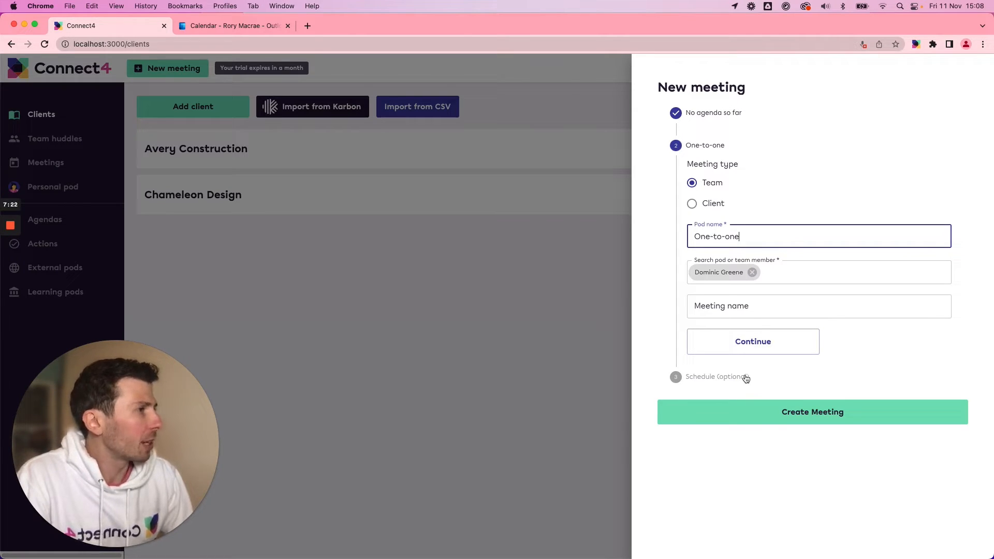
{"action": "left_click", "coordinate": [759, 305]}
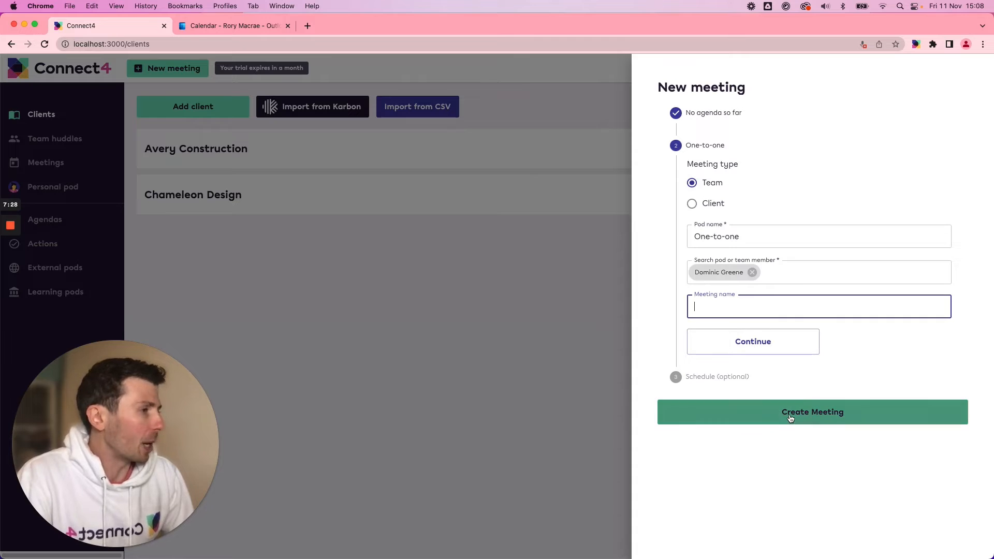
{"action": "left_click", "coordinate": [770, 412]}
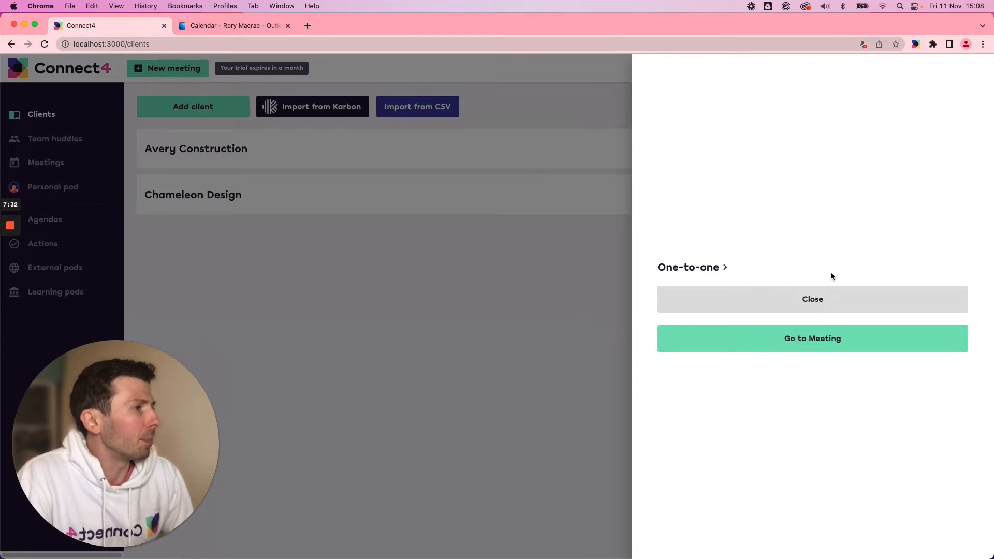
{"action": "left_click", "coordinate": [770, 300]}
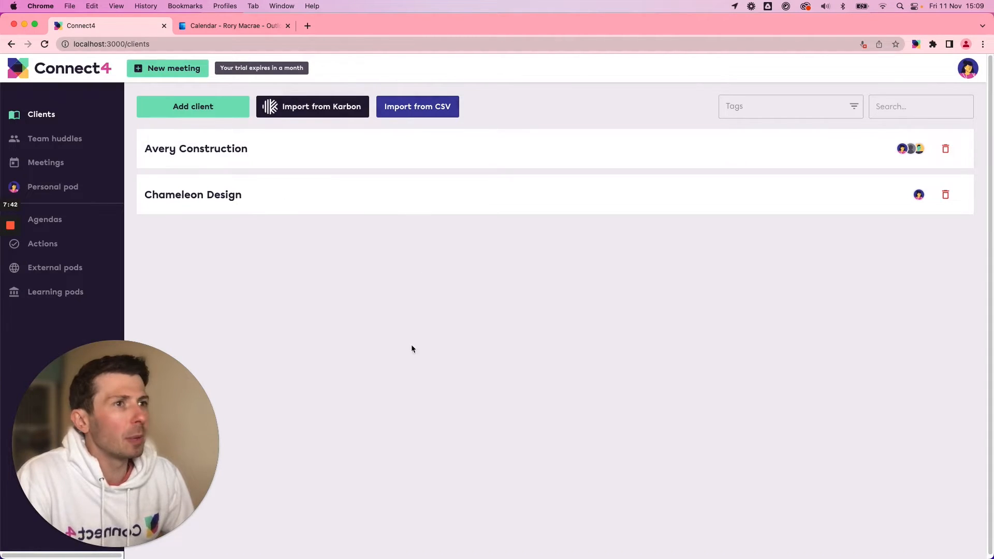
Open the One-to-one pod from the team huddles and look through its resources and actions.
{"action": "left_click", "coordinate": [54, 142]}
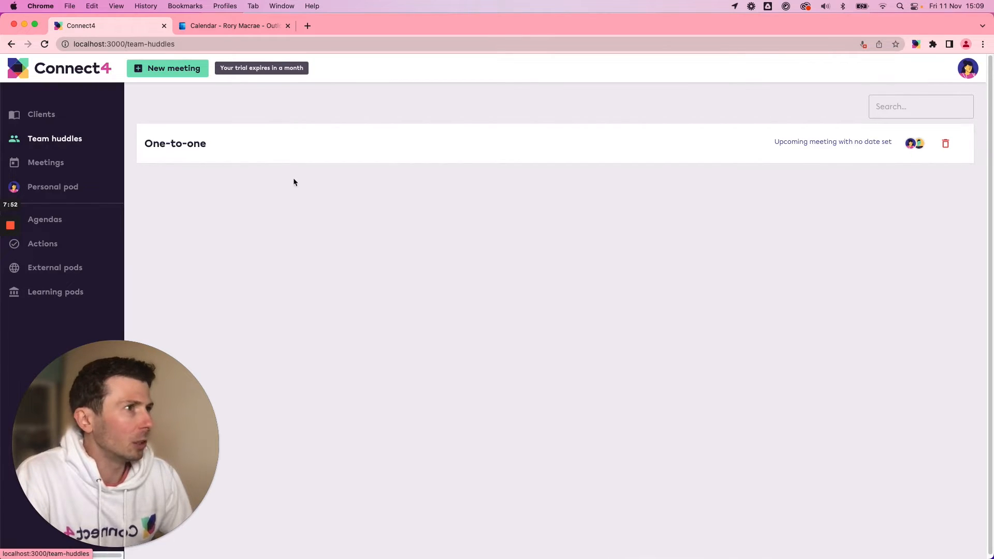
{"action": "left_click", "coordinate": [248, 144]}
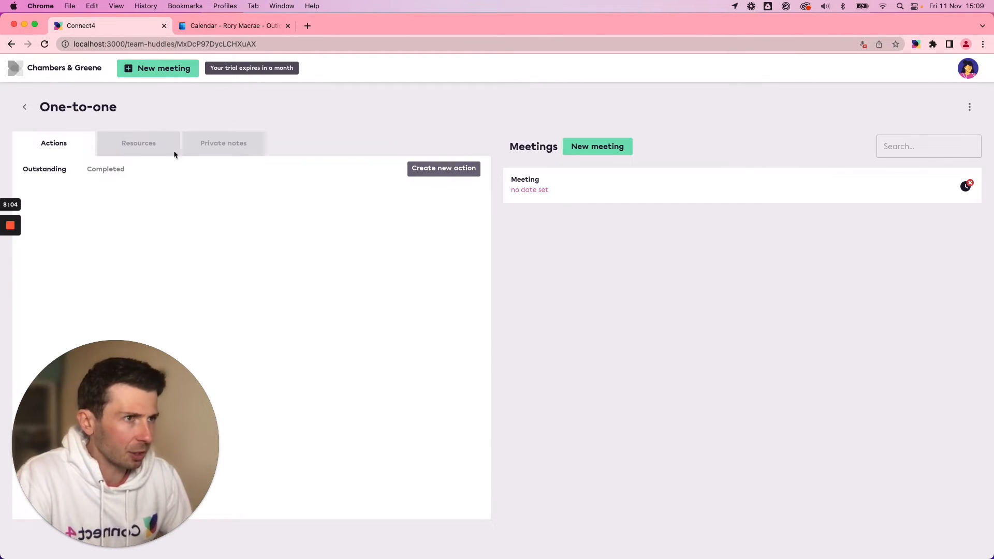
{"action": "left_click", "coordinate": [137, 145]}
{"action": "left_click", "coordinate": [56, 155]}
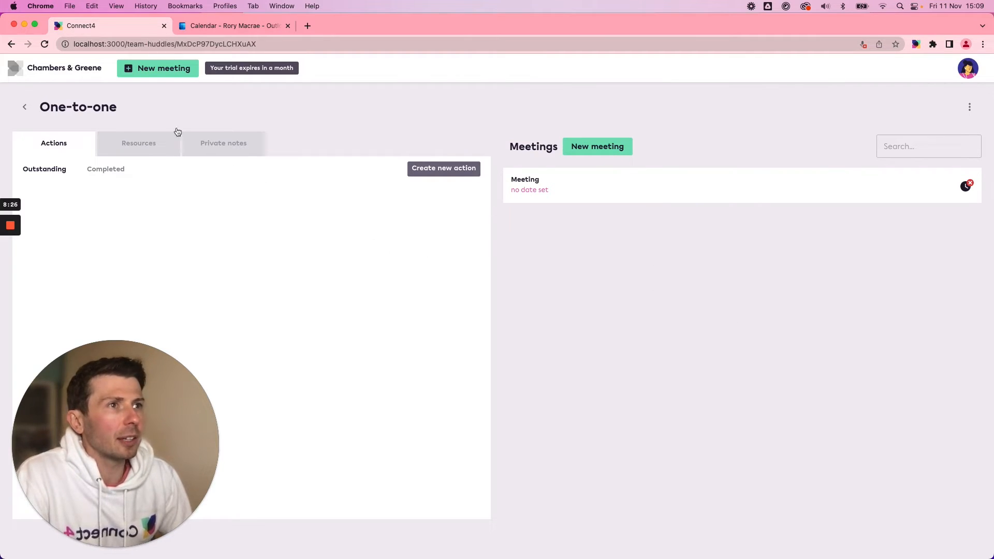
Go back to the clients, open the Avery Construction pod and start a new meeting there with a blank agenda.
{"action": "left_click", "coordinate": [44, 75]}
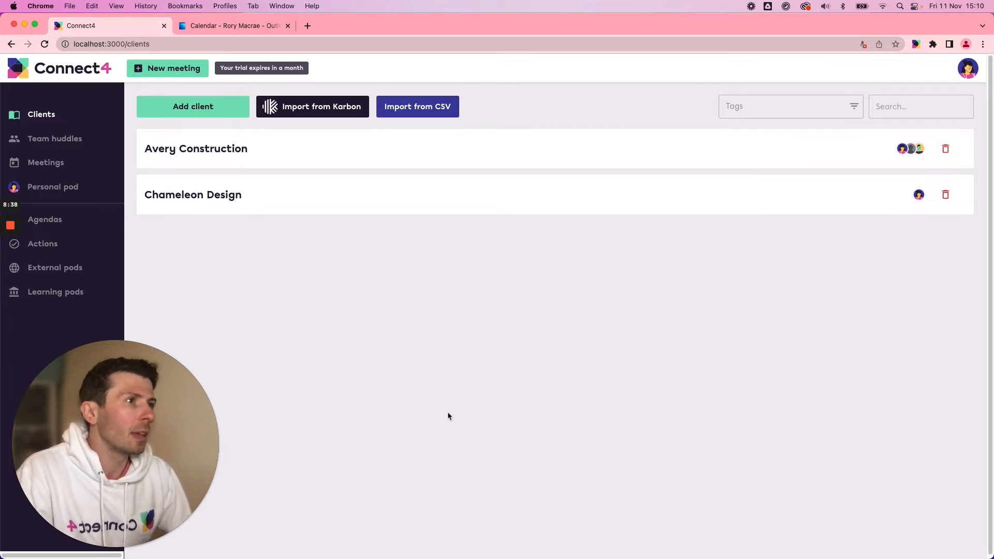
{"action": "left_click", "coordinate": [300, 150]}
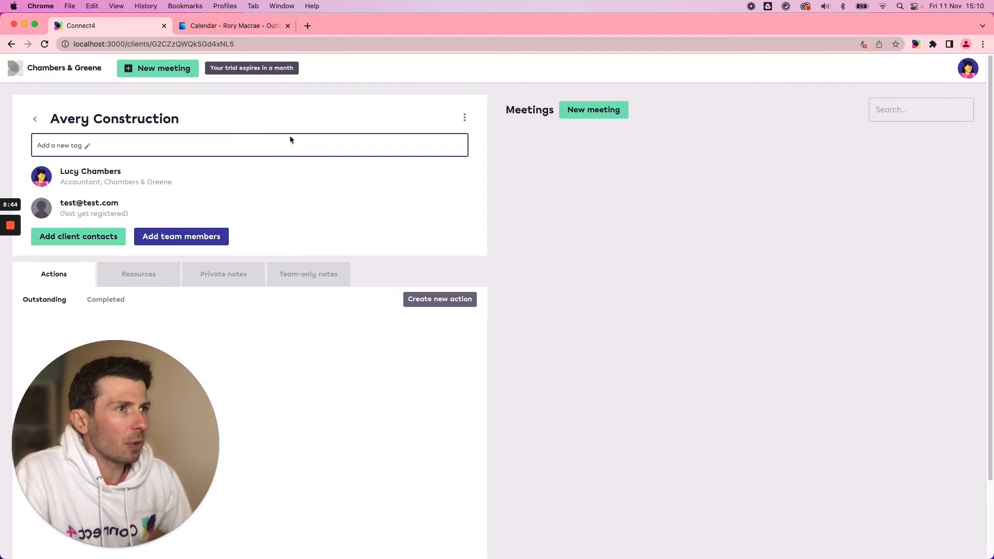
{"action": "left_click", "coordinate": [590, 113]}
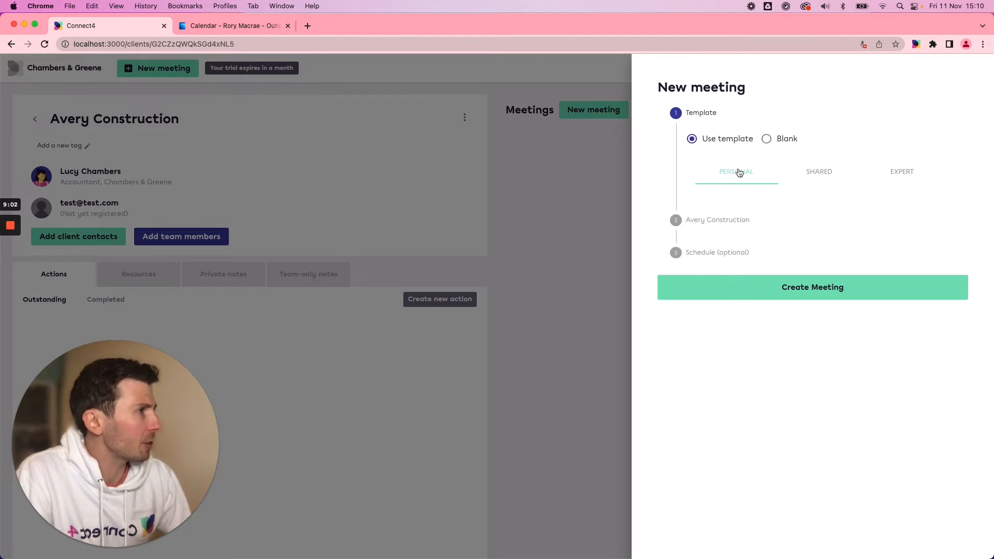
{"action": "left_click", "coordinate": [767, 139]}
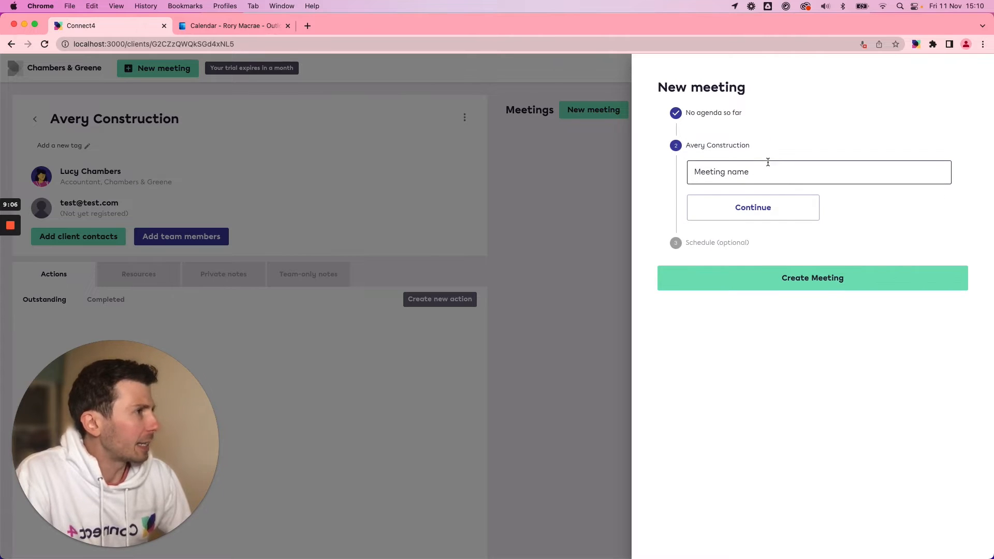
Name the Avery Construction meeting Onboarding.
{"action": "left_click", "coordinate": [745, 172]}
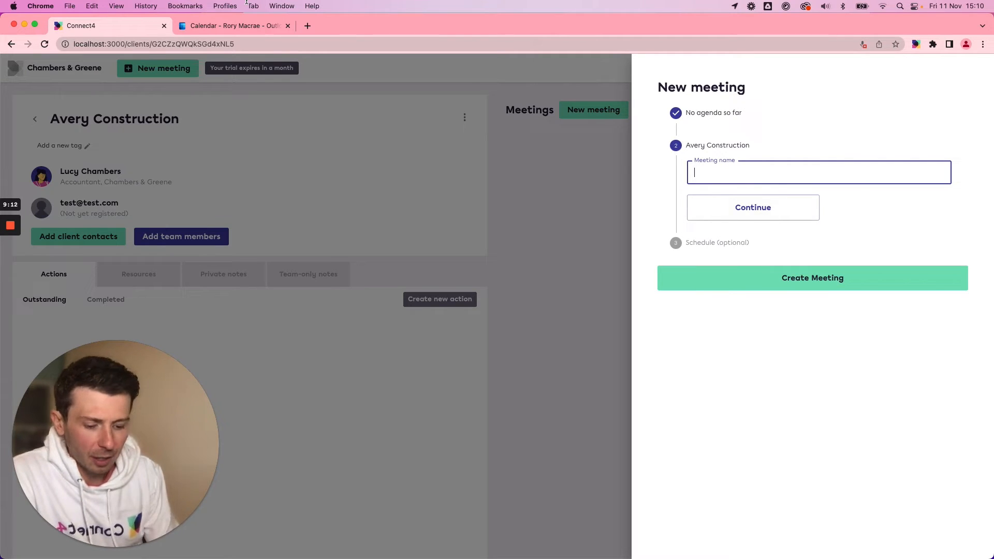
{"action": "type", "text": "Onbar"}
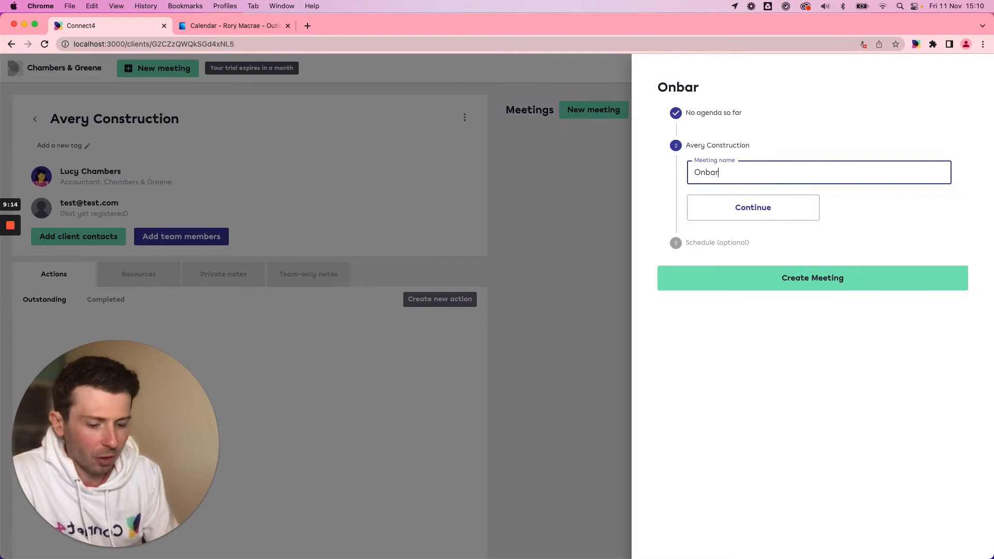
{"action": "type", "text": "ding"}
{"action": "key", "text": "BackSpace"}
{"action": "key", "text": "BackSpace"}
{"action": "key", "text": "BackSpace"}
{"action": "key", "text": "BackSpace"}
{"action": "key", "text": "BackSpace"}
{"action": "key", "text": "BackSpace"}
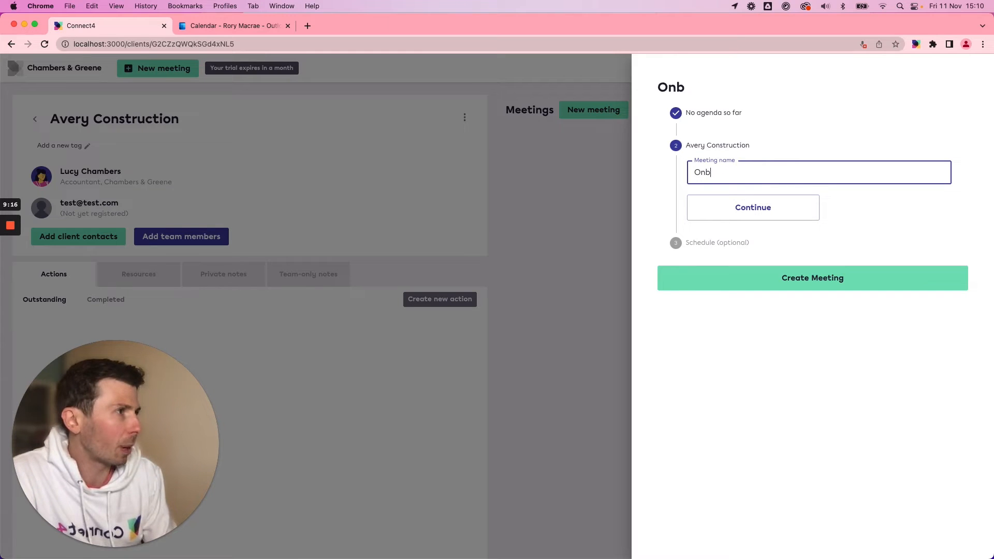
{"action": "type", "text": "oar"}
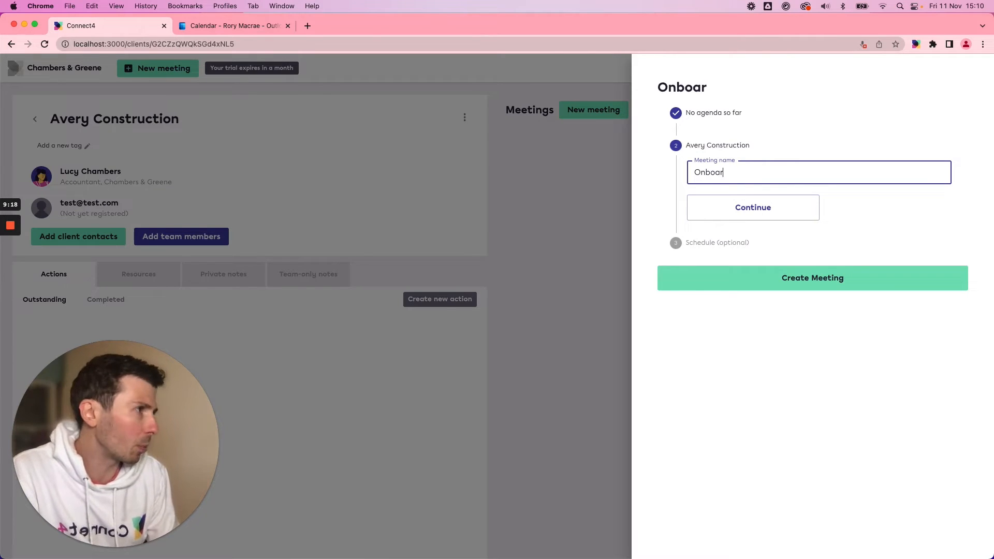
{"action": "type", "text": "din"}
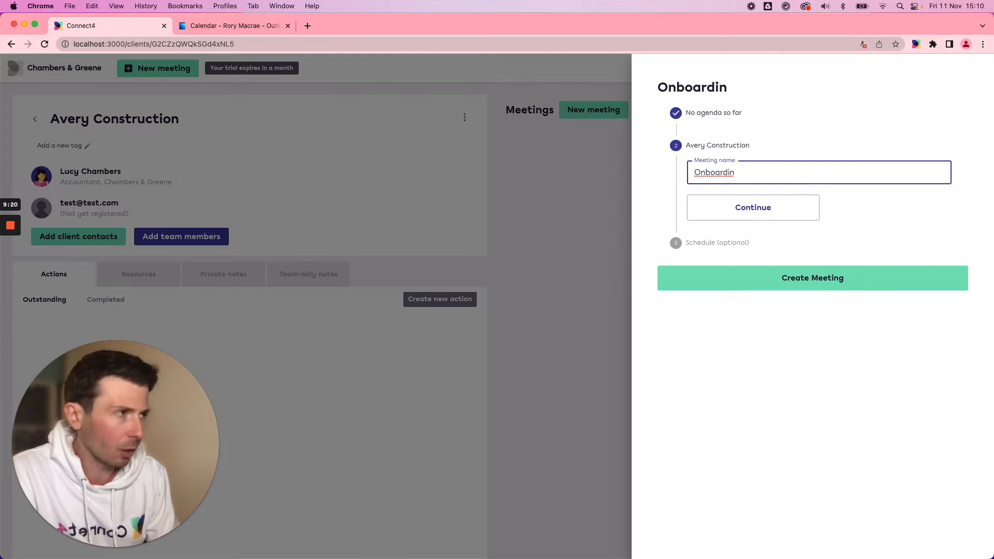
{"action": "type", "text": "g"}
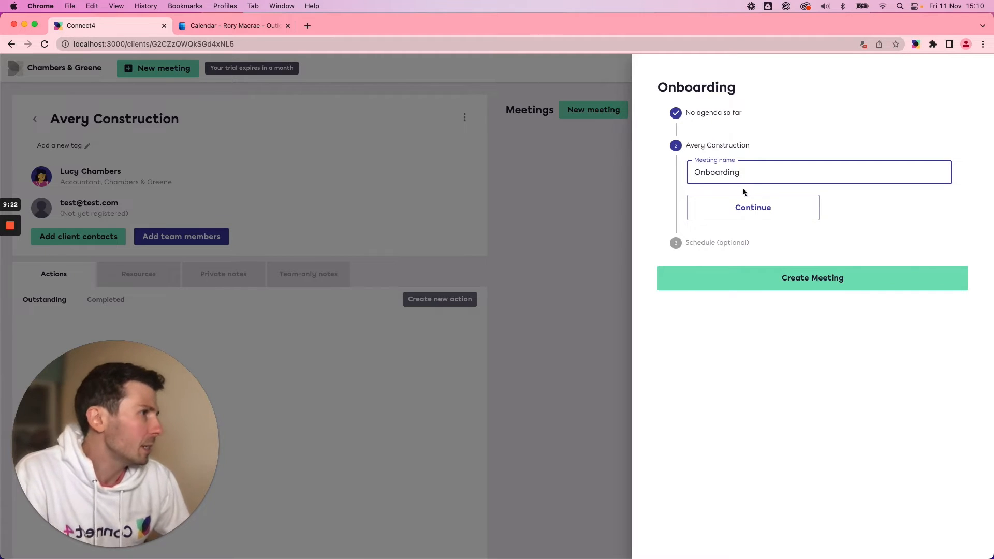
Continue to the Onboarding meeting's scheduling stage, look through the Teams, Zoom and Connect4 native video options and choose Microsoft Teams.
{"action": "left_click", "coordinate": [752, 203]}
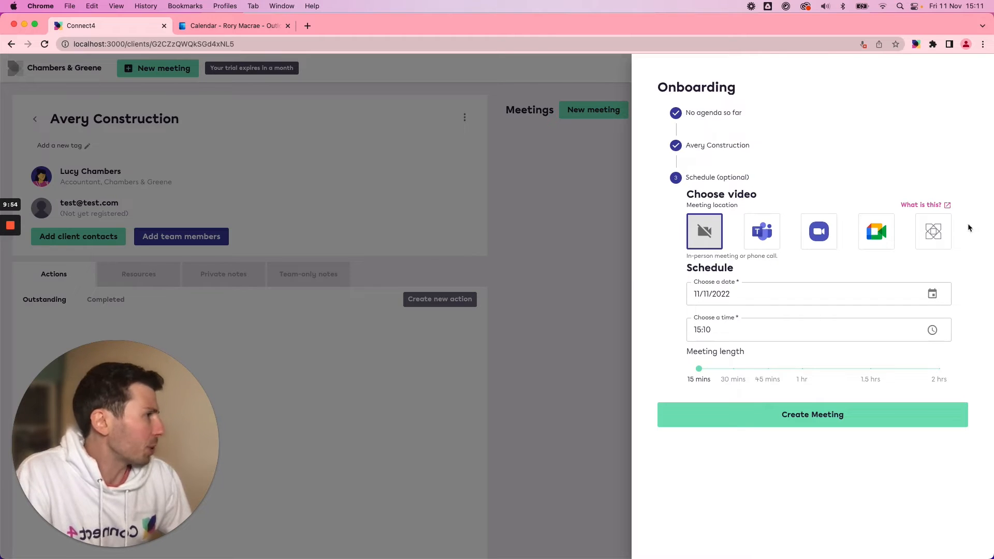
{"action": "left_click", "coordinate": [769, 236]}
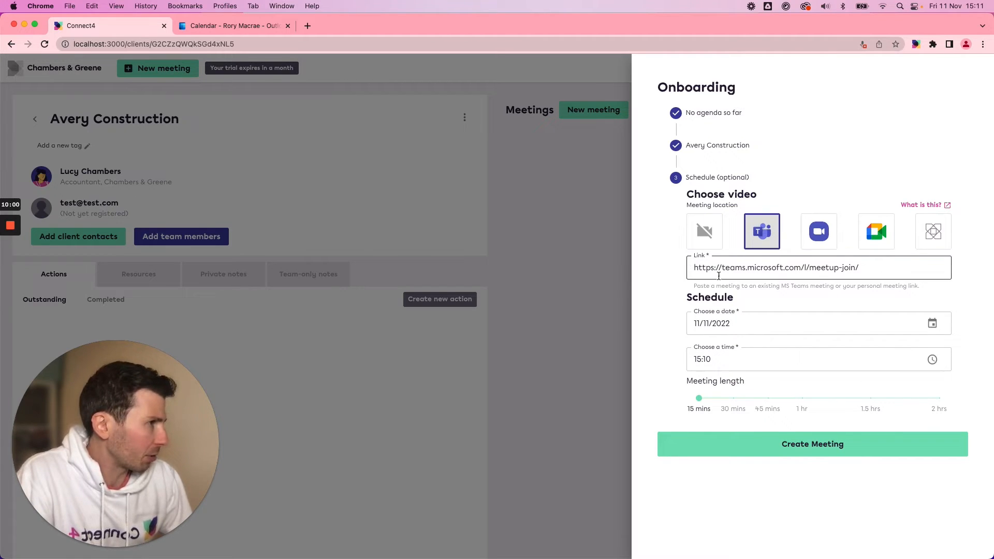
{"action": "left_click", "coordinate": [862, 269]}
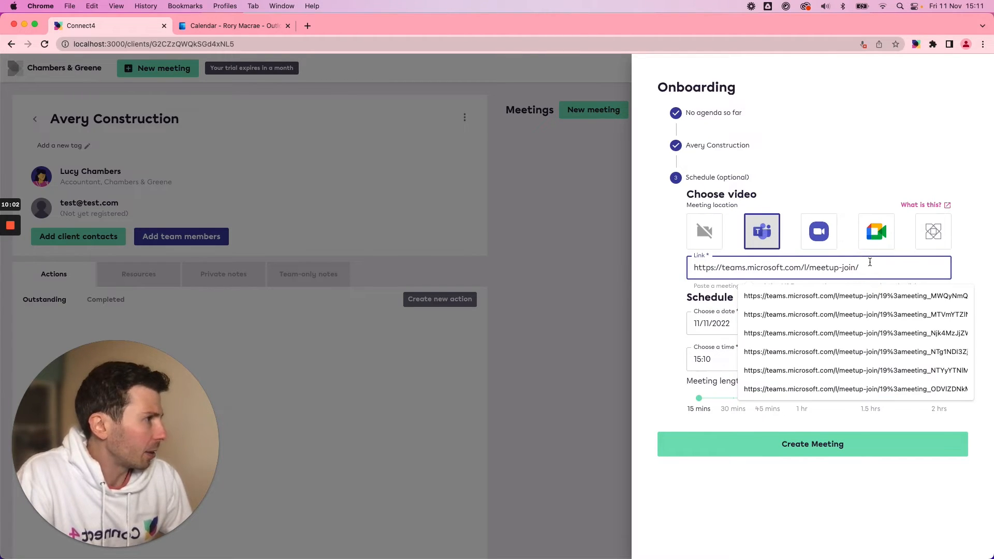
{"action": "left_click", "coordinate": [964, 258]}
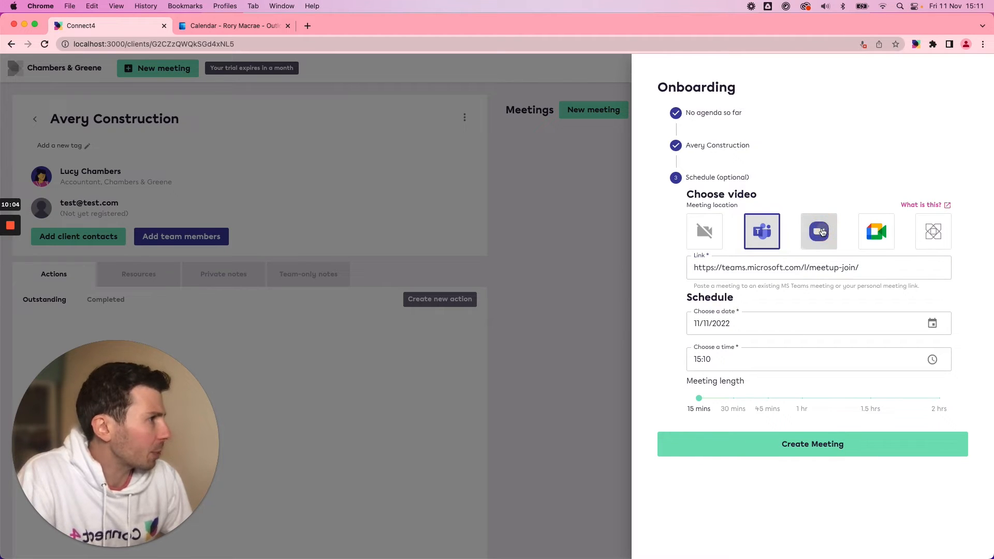
{"action": "left_click", "coordinate": [822, 232]}
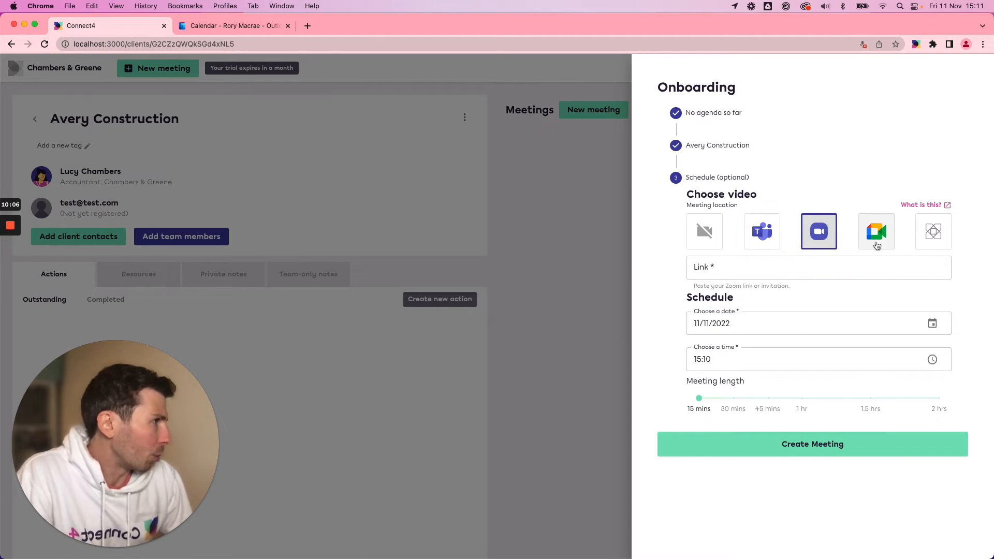
{"action": "left_click", "coordinate": [934, 237]}
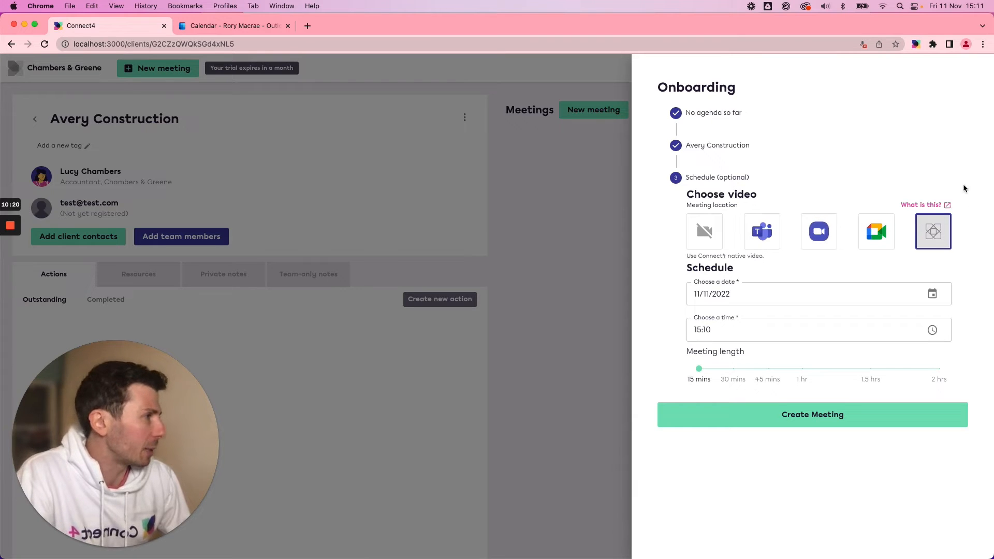
{"action": "left_click", "coordinate": [763, 233]}
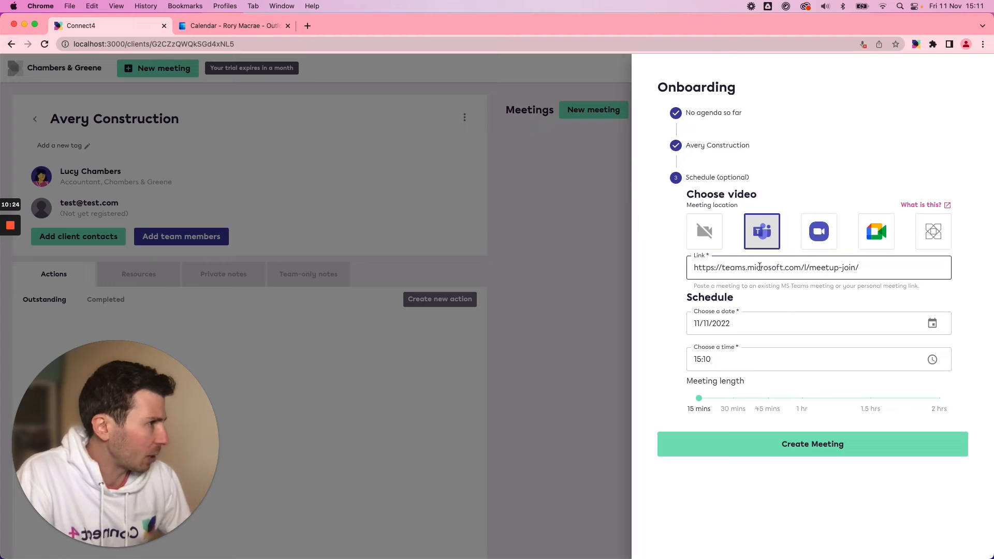
Schedule the Onboarding meeting for 14/11/2022 at 12:00 with a length of 30 mins and create it.
{"action": "left_click", "coordinate": [932, 323]}
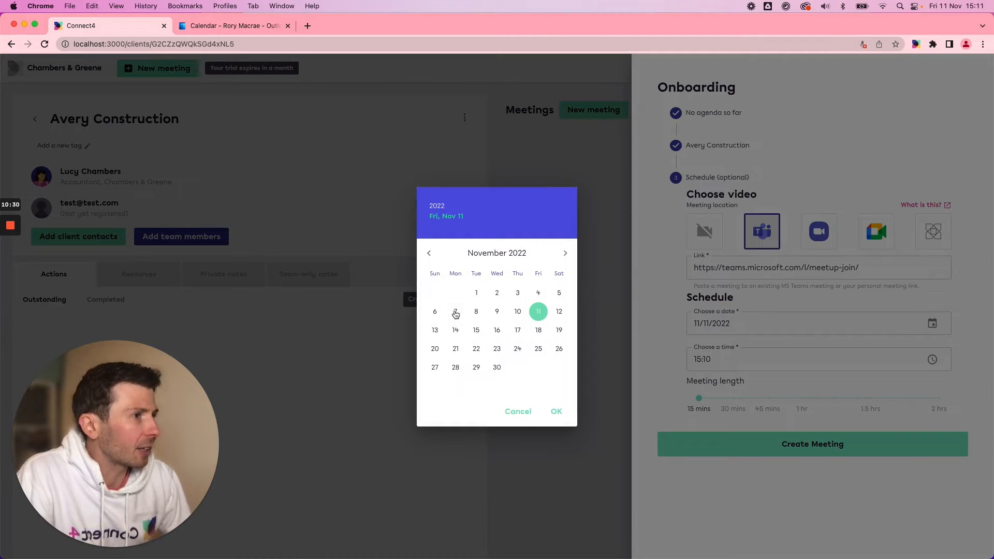
{"action": "left_click", "coordinate": [455, 331]}
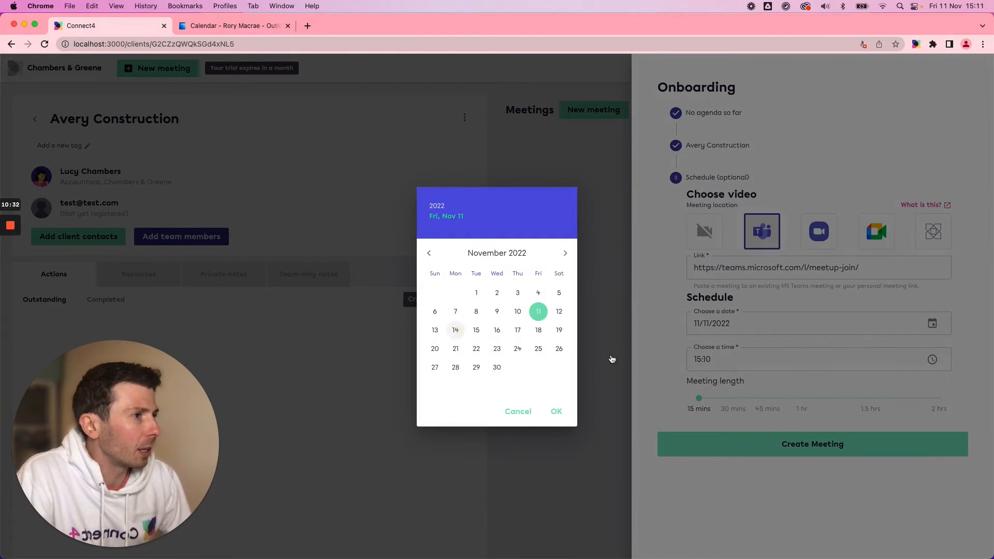
{"action": "left_click", "coordinate": [611, 357]}
{"action": "left_click", "coordinate": [792, 358]}
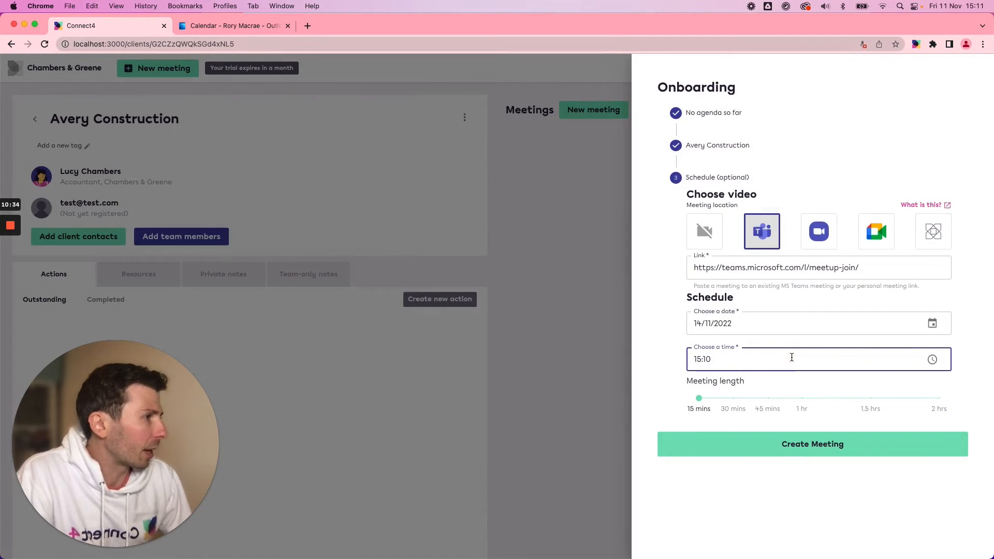
{"action": "left_click", "coordinate": [933, 359]}
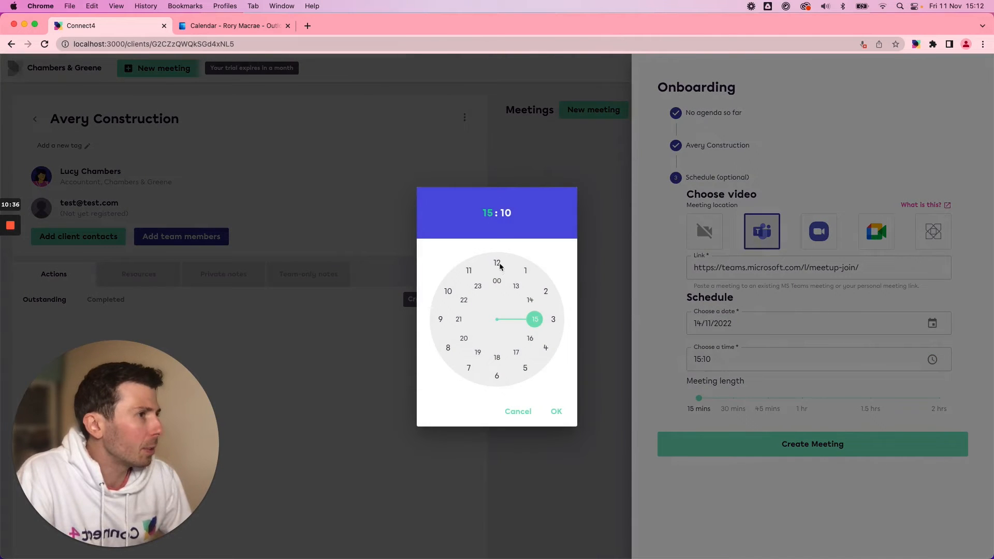
{"action": "left_click", "coordinate": [499, 264]}
{"action": "left_click", "coordinate": [502, 266]}
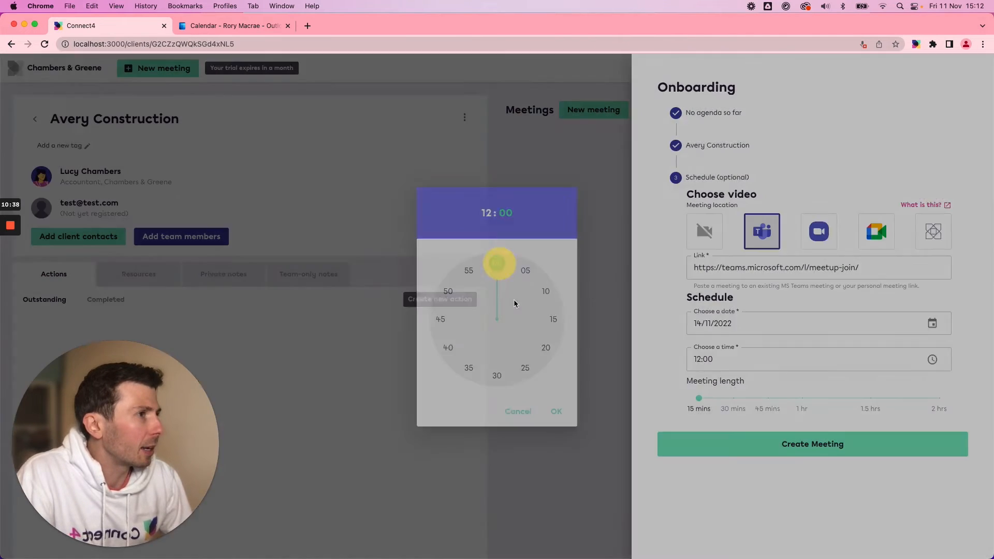
{"action": "left_click", "coordinate": [737, 399]}
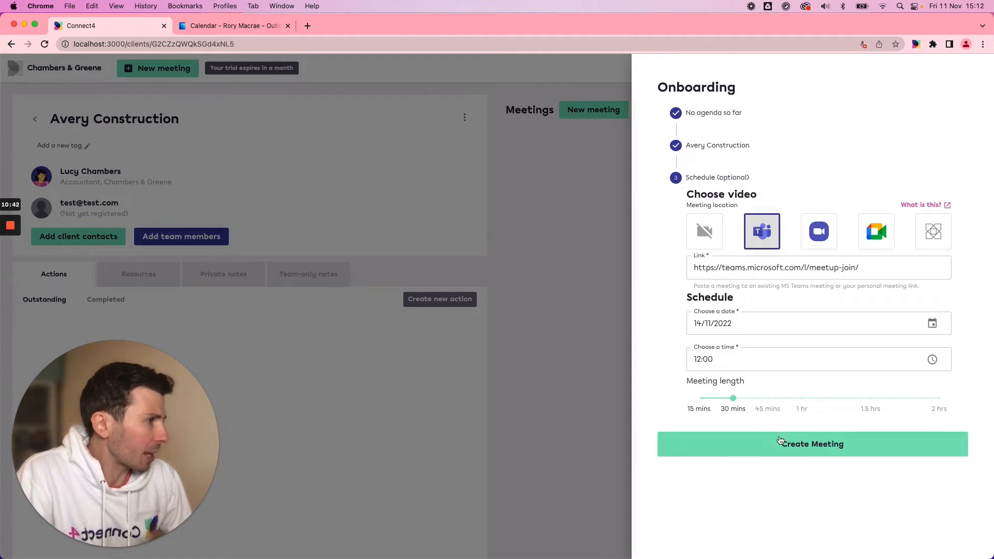
{"action": "left_click", "coordinate": [744, 445]}
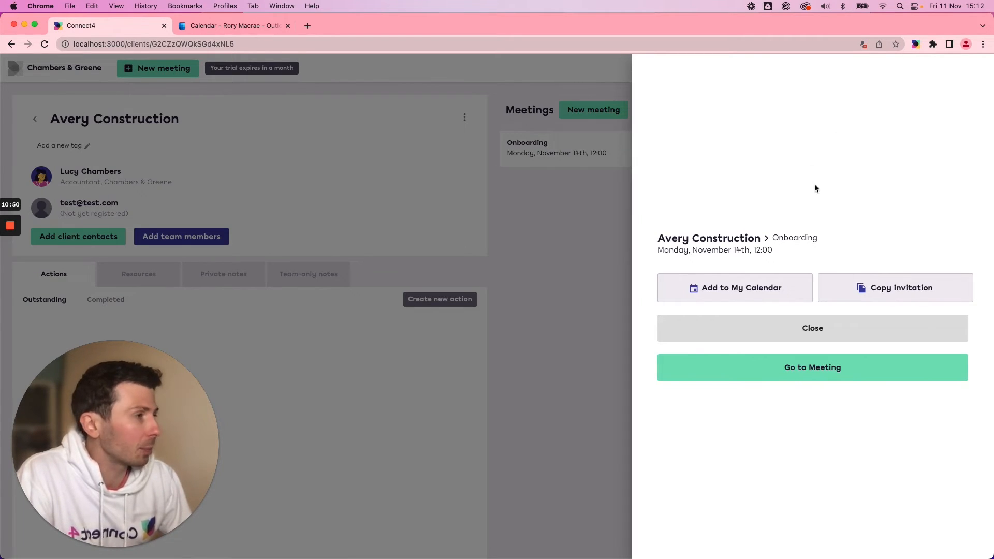
Add the Onboarding meeting to the Outlook (Live.com) calendar and review the draft invitation's title and location link.
{"action": "left_click", "coordinate": [718, 289]}
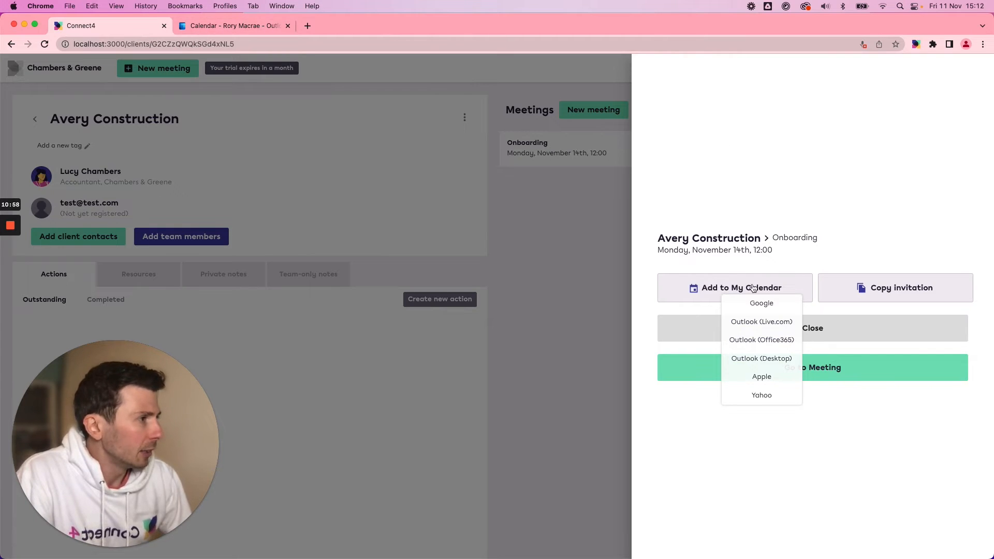
{"action": "left_click", "coordinate": [757, 321]}
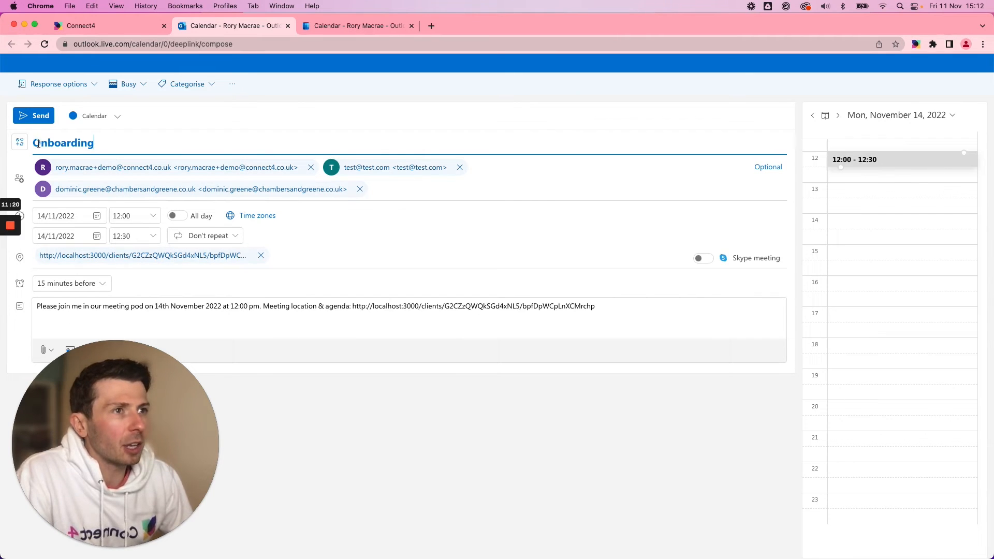
{"action": "double_click", "coordinate": [67, 146]}
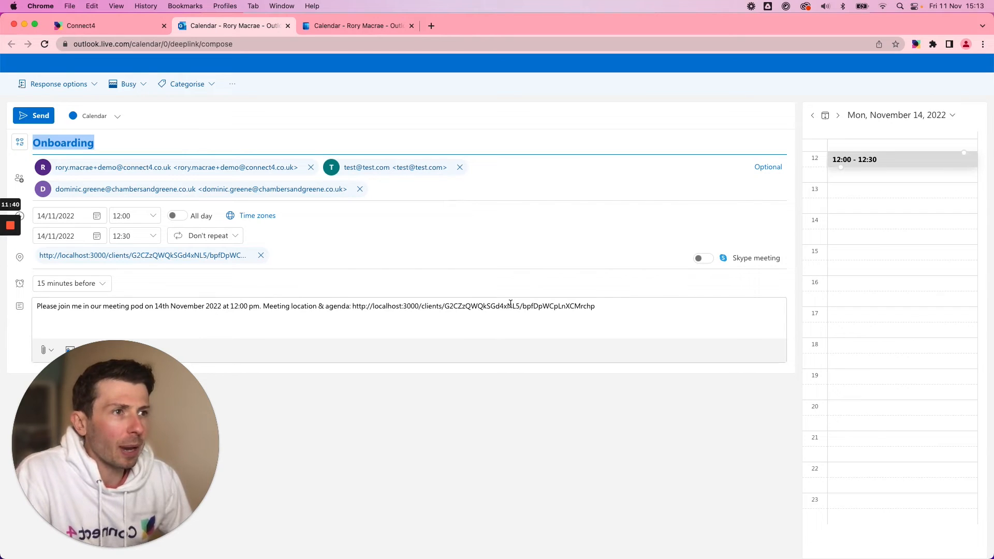
{"action": "left_click", "coordinate": [85, 261]}
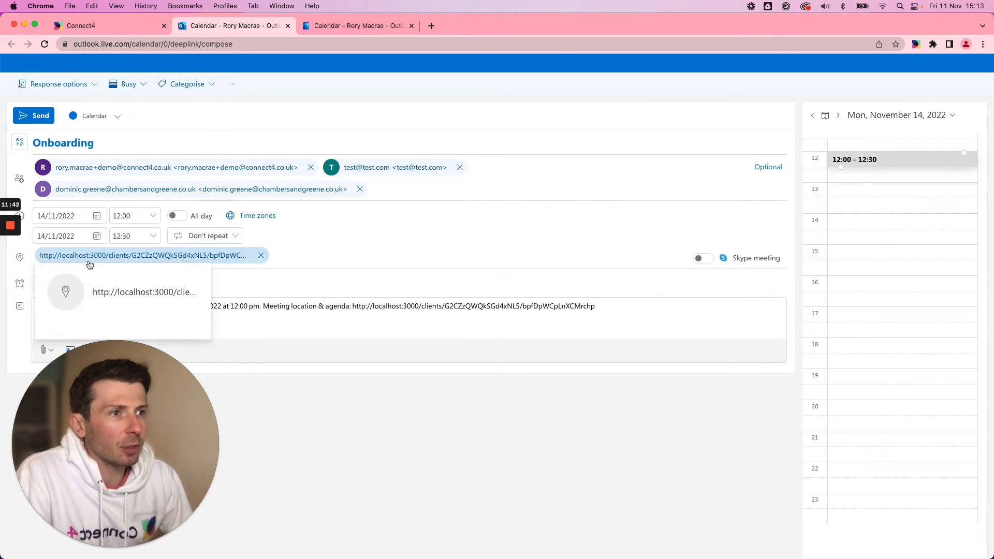
{"action": "left_click", "coordinate": [275, 276]}
{"action": "left_click", "coordinate": [223, 256]}
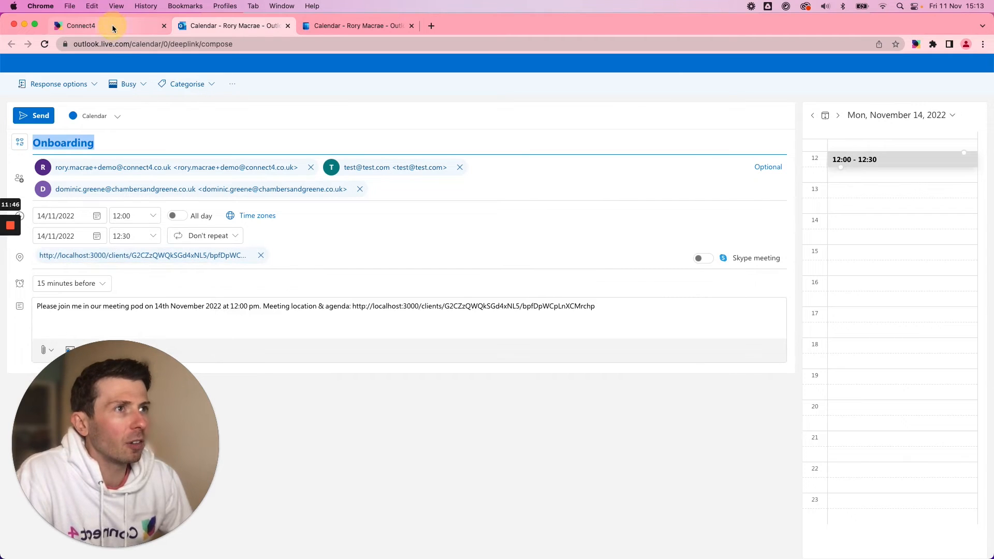
Switch to Connect4 to close the Onboarding meeting confirmation and return to the draft Outlook invitation.
{"action": "left_click", "coordinate": [113, 29]}
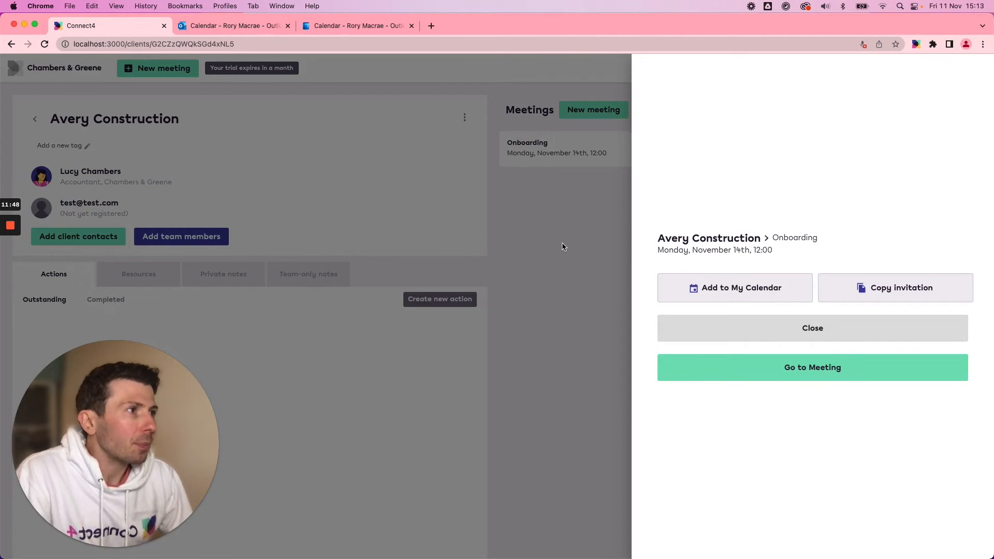
{"action": "left_click", "coordinate": [481, 218]}
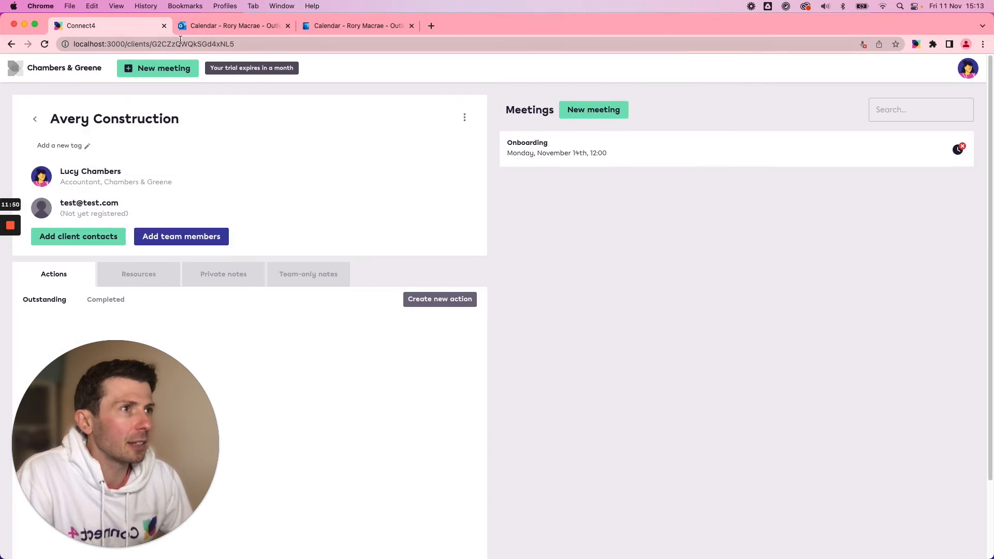
{"action": "left_click", "coordinate": [343, 27]}
{"action": "left_click", "coordinate": [222, 26]}
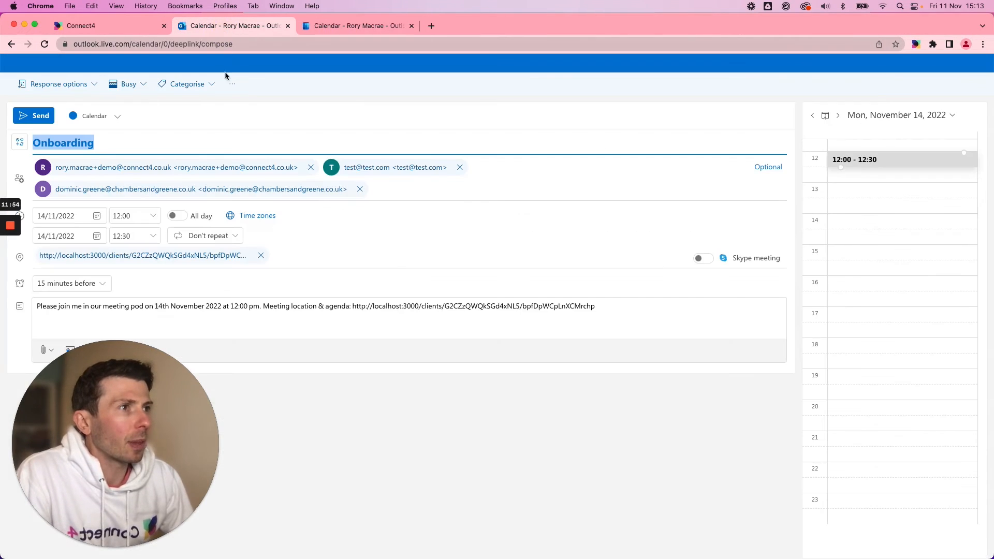
Check the meeting pod link in the invitation's location and message, and send the Onboarding invitation.
{"action": "left_click", "coordinate": [236, 259]}
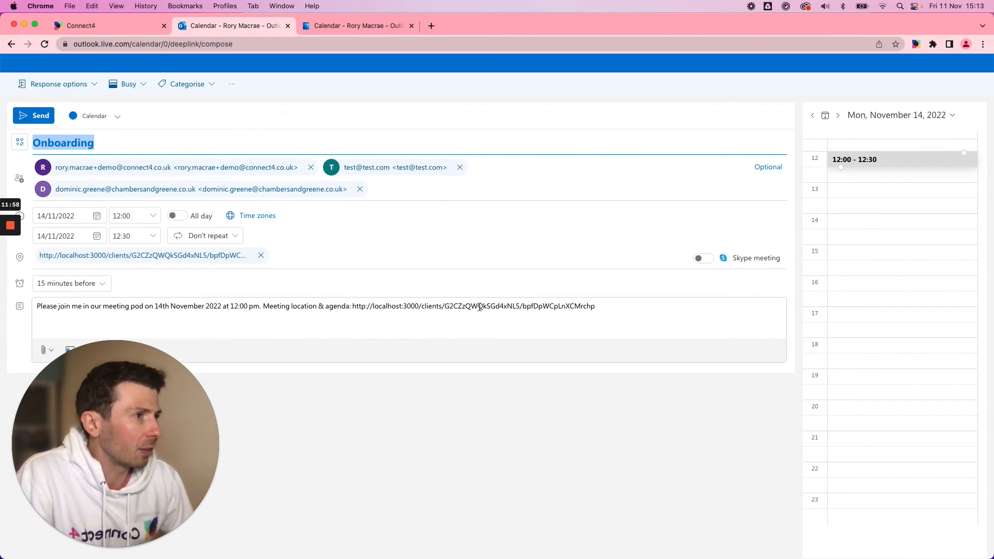
{"action": "left_click_drag", "start_coordinate": [400, 306], "coordinate": [527, 307]}
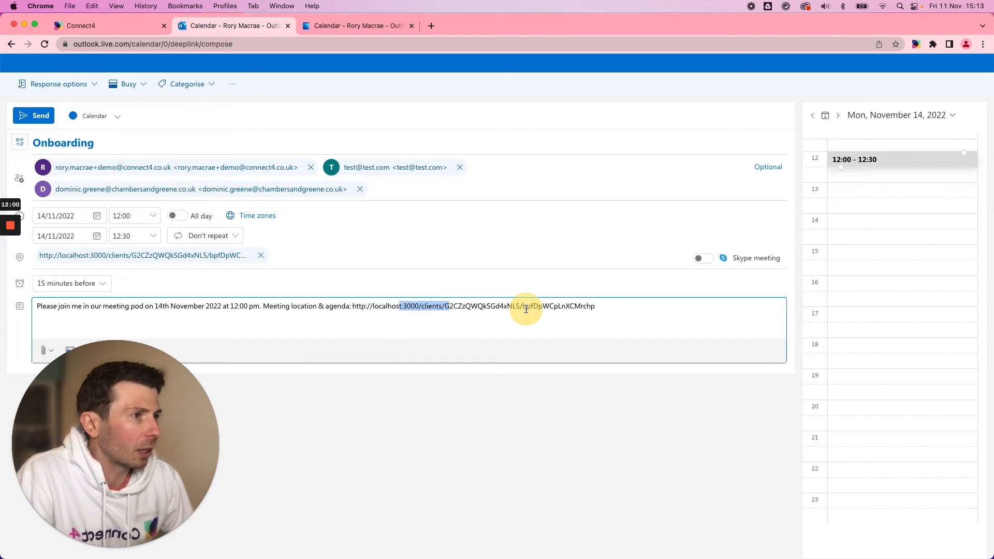
{"action": "left_click", "coordinate": [621, 311]}
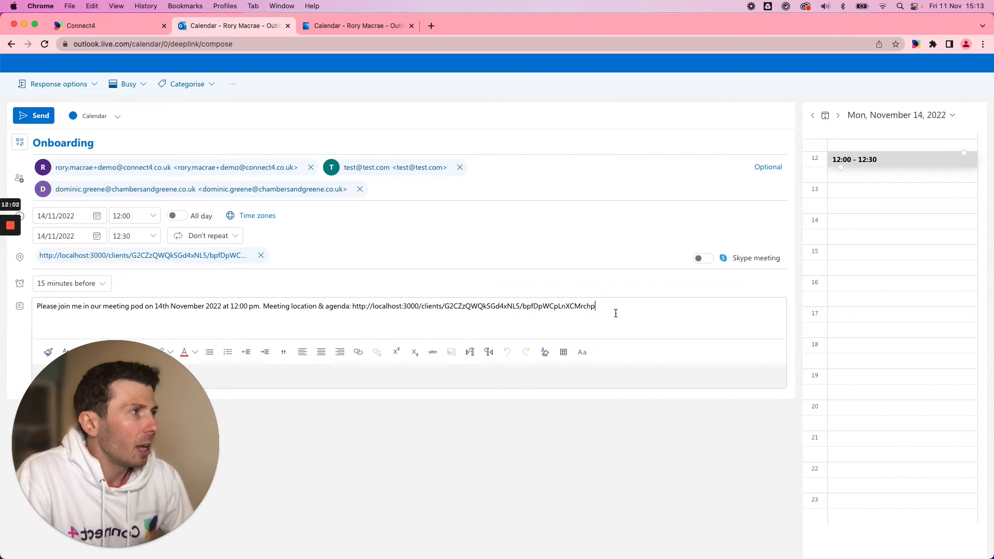
{"action": "left_click", "coordinate": [35, 118]}
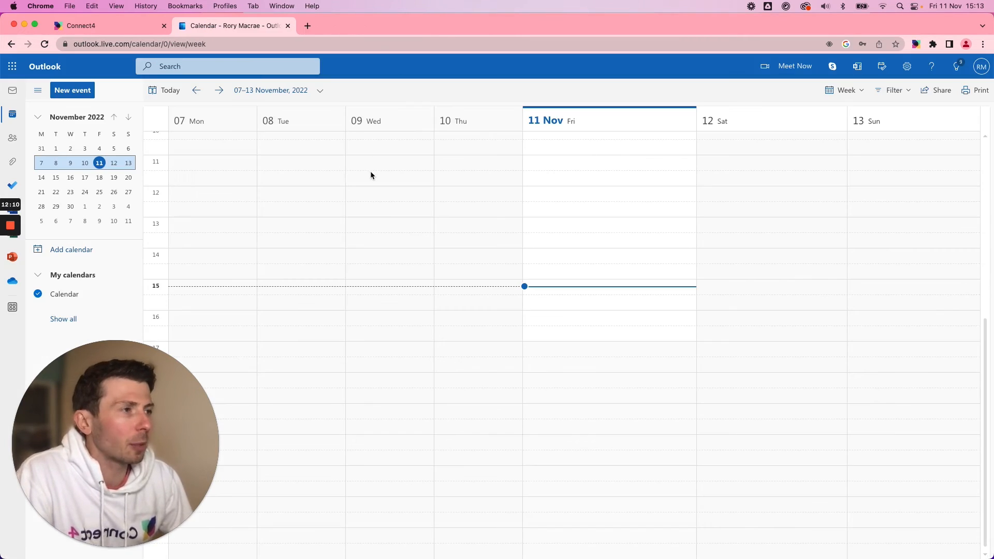
Go to the 14–20 November week in the Outlook calendar and open Monday's Onboarding event to examine its details and pod link.
{"action": "left_click", "coordinate": [220, 91]}
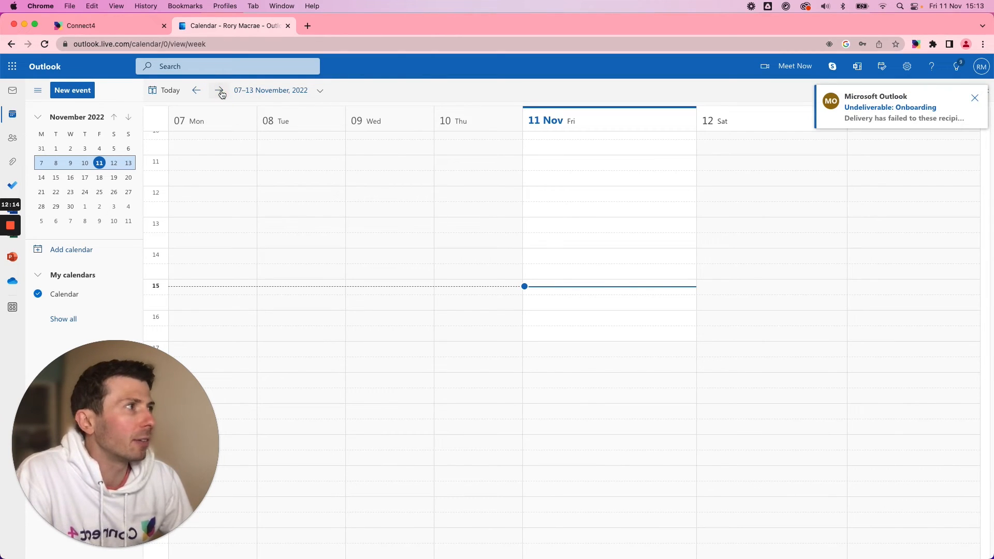
{"action": "left_click", "coordinate": [973, 101]}
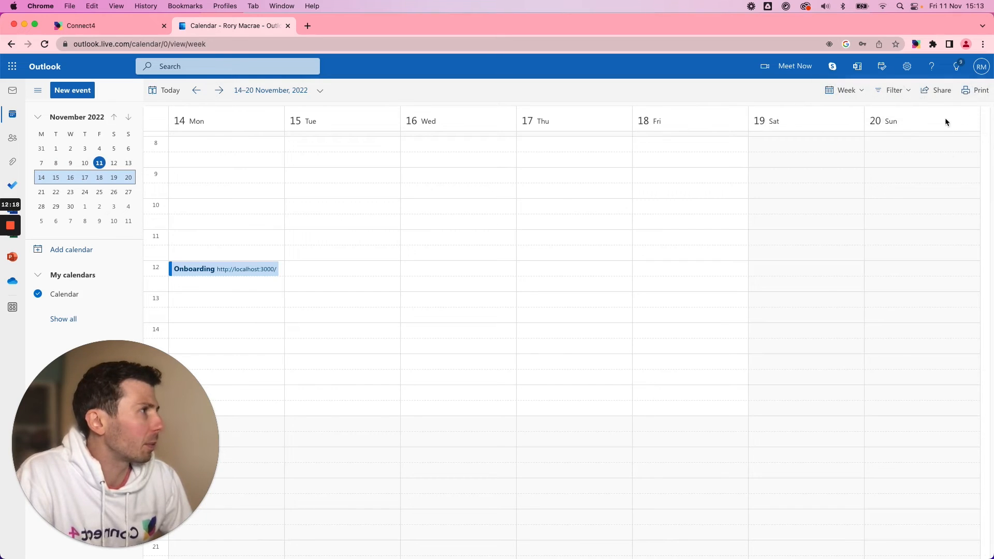
{"action": "left_click", "coordinate": [233, 270]}
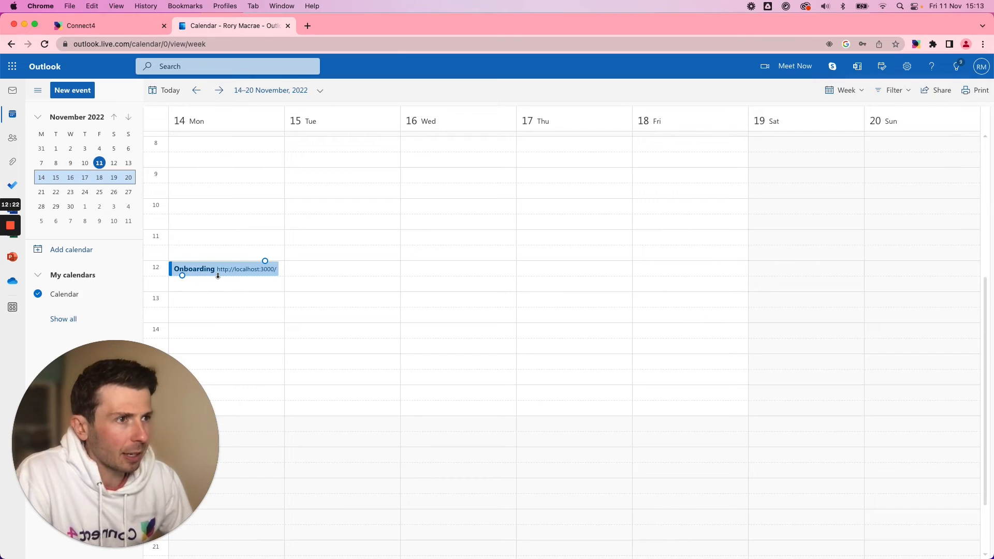
{"action": "left_click", "coordinate": [221, 271]}
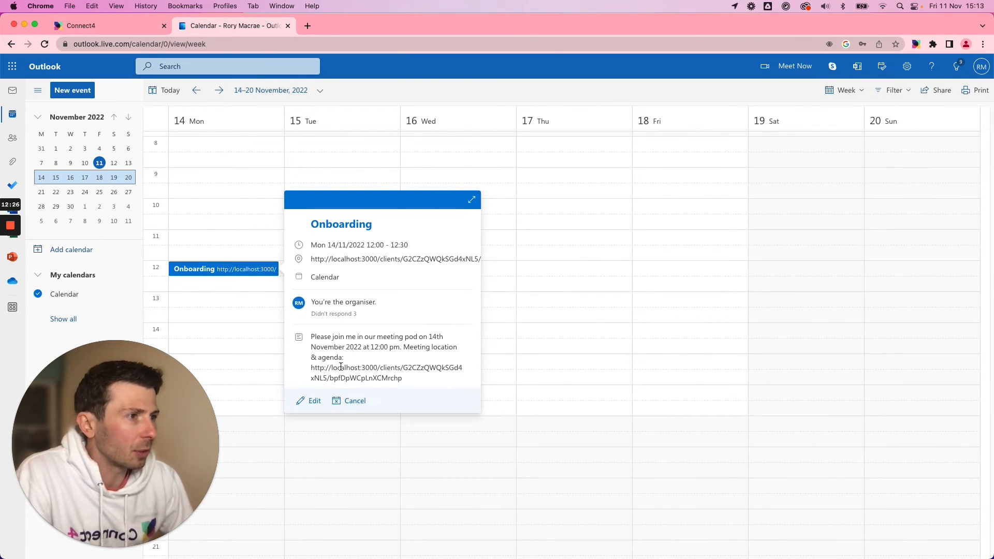
{"action": "left_click_drag", "start_coordinate": [313, 365], "coordinate": [400, 378]}
{"action": "mouse_move", "coordinate": [357, 262]}
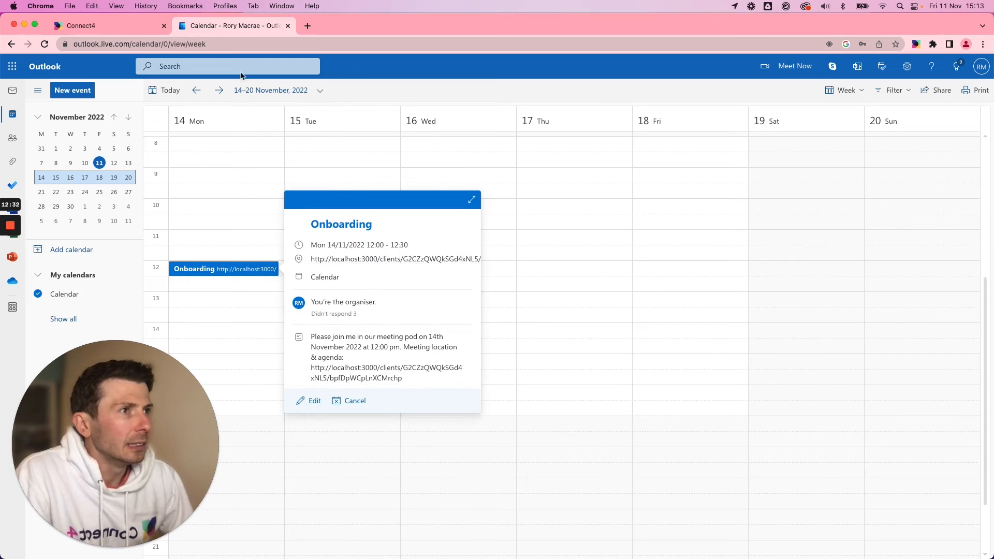
Switch to Connect4, open Avery Construction's Onboarding meeting and look over its Teams video link and actions.
{"action": "left_click", "coordinate": [132, 30]}
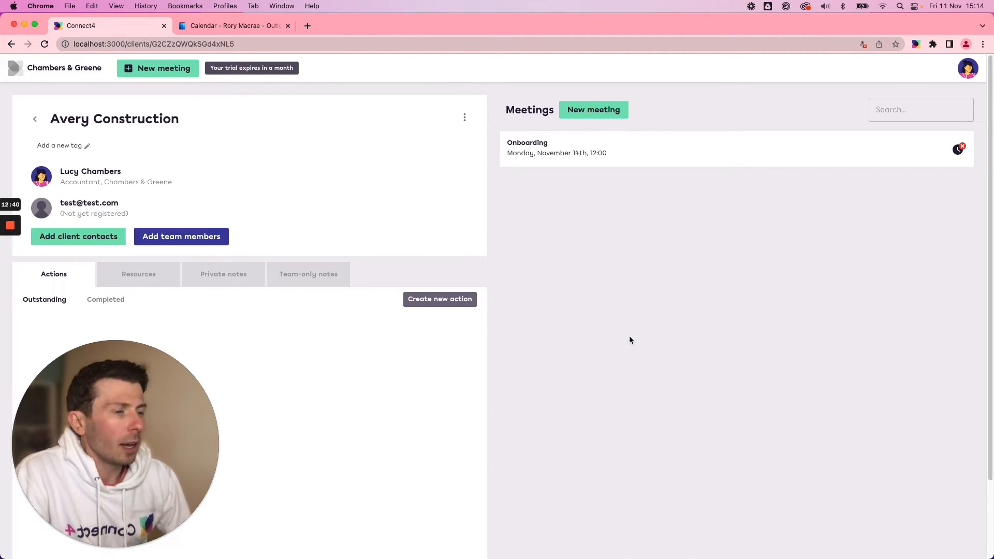
{"action": "left_click", "coordinate": [617, 149]}
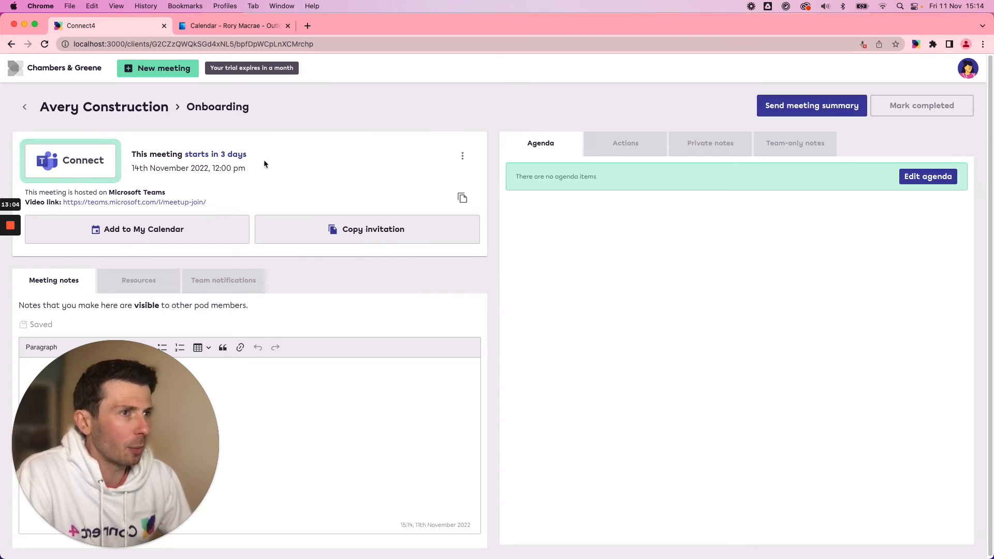
{"action": "left_click_drag", "start_coordinate": [150, 208], "coordinate": [63, 203]}
{"action": "left_click", "coordinate": [216, 202]}
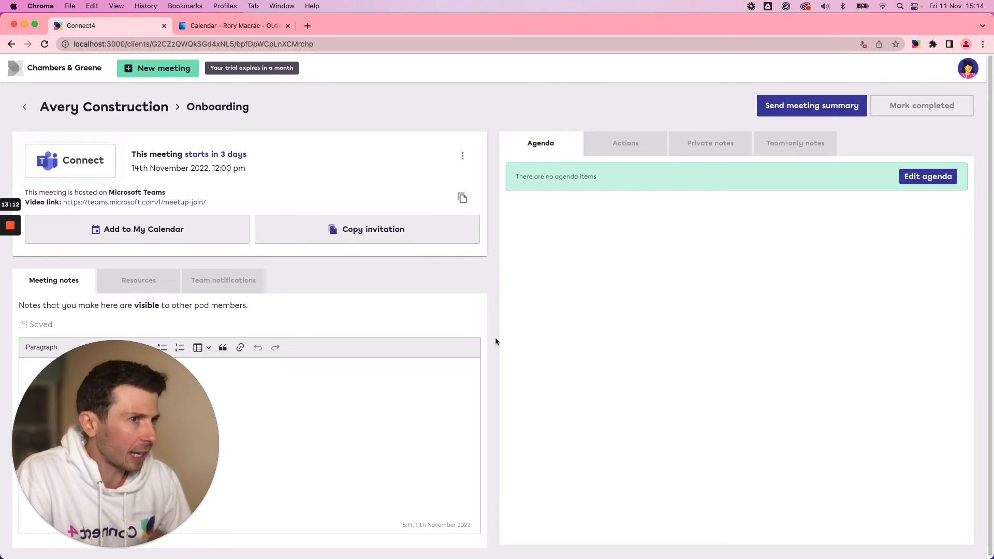
{"action": "left_click", "coordinate": [634, 146]}
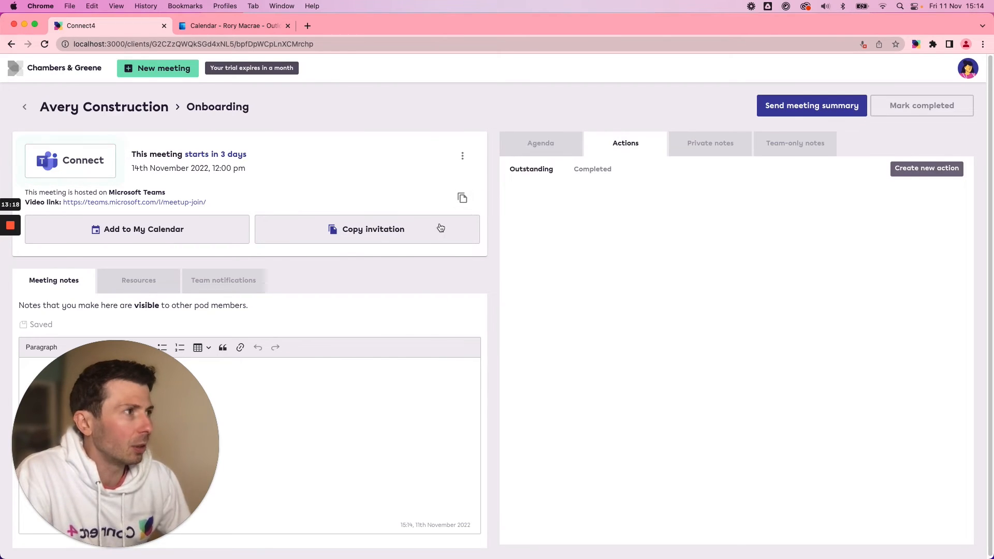
Create an action titled "Complete" for the Onboarding meeting and assign it to the first listed team member.
{"action": "left_click", "coordinate": [916, 171]}
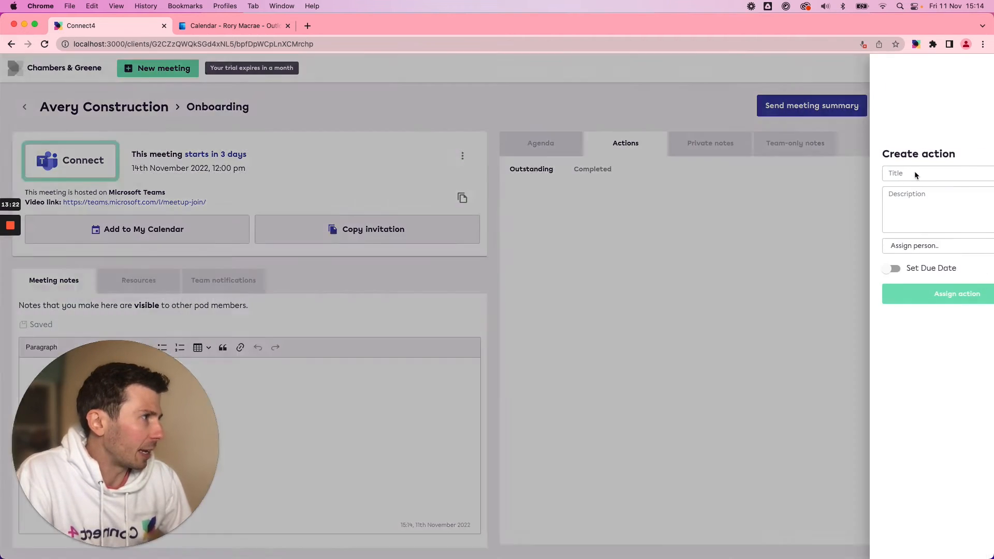
{"action": "left_click", "coordinate": [881, 248]}
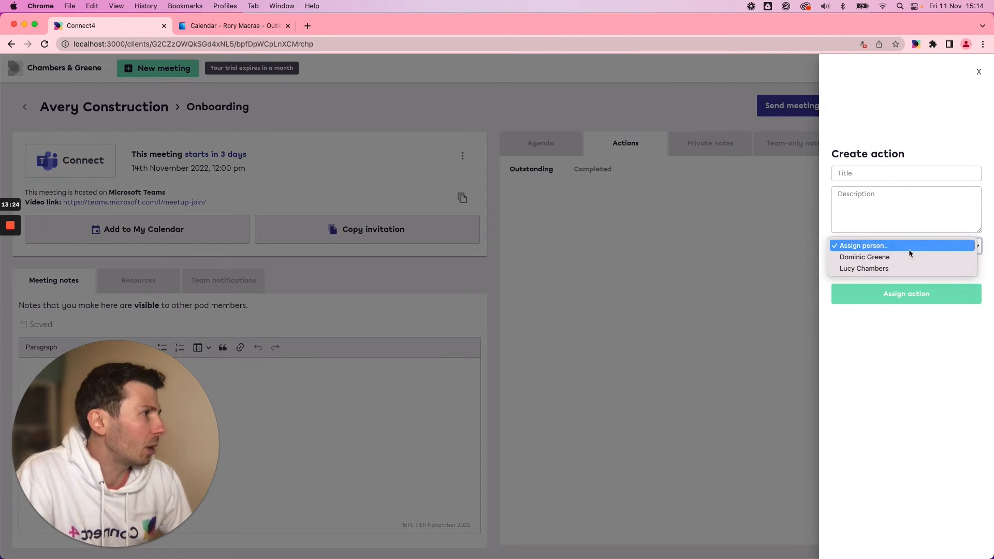
{"action": "left_click", "coordinate": [881, 258]}
{"action": "left_click", "coordinate": [861, 175]}
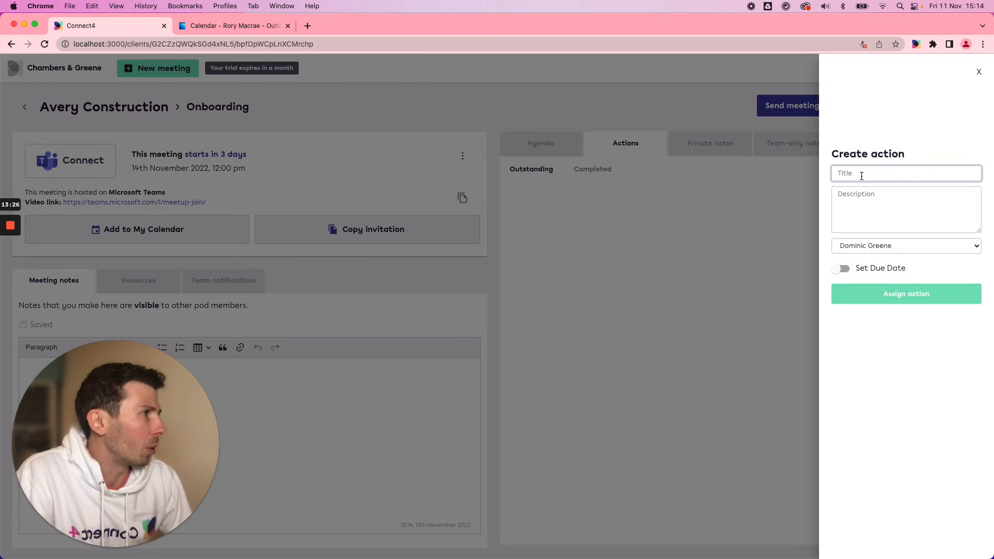
{"action": "type", "text": "Complete"}
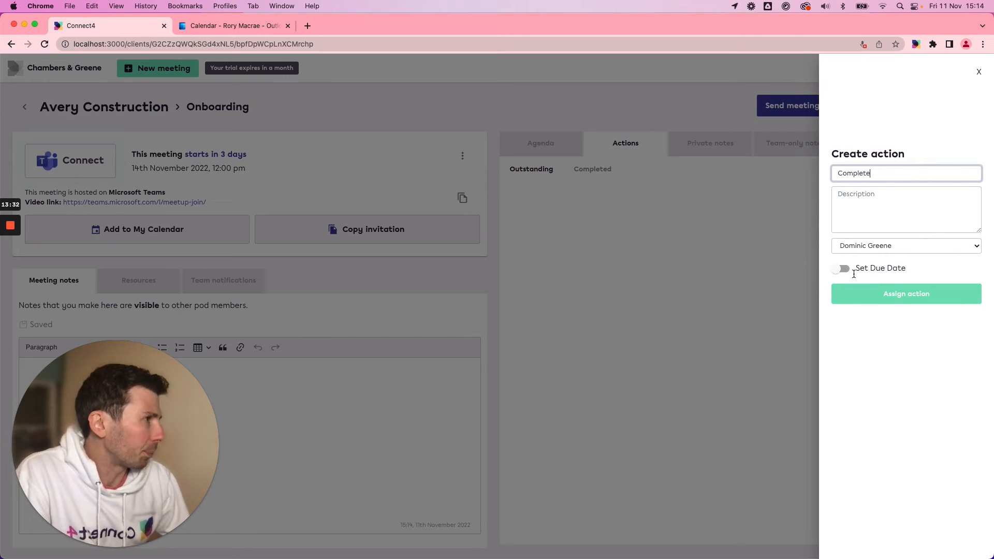
{"action": "left_click", "coordinate": [893, 297]}
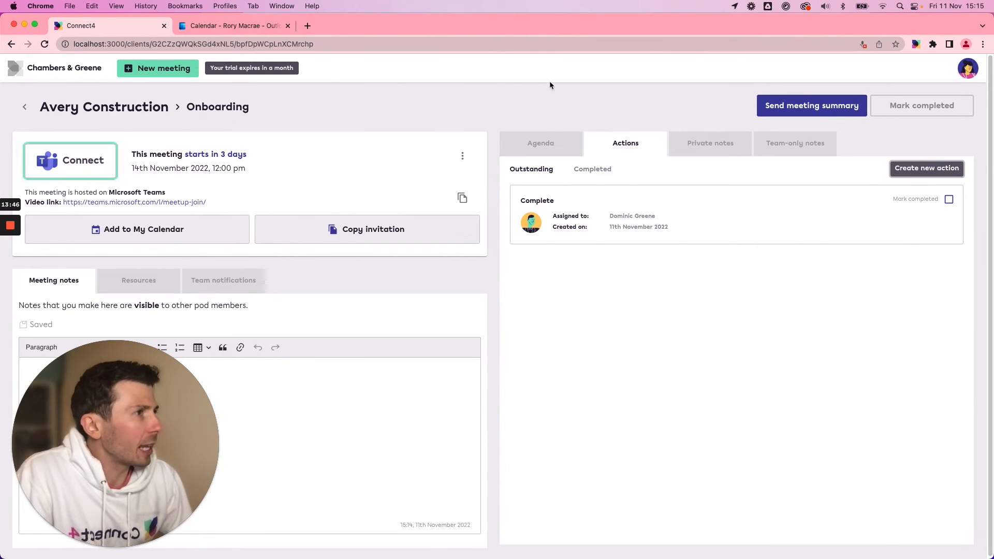
Open the Onboarding meeting's agenda for editing and look over the expert and personal template lists.
{"action": "left_click", "coordinate": [532, 153]}
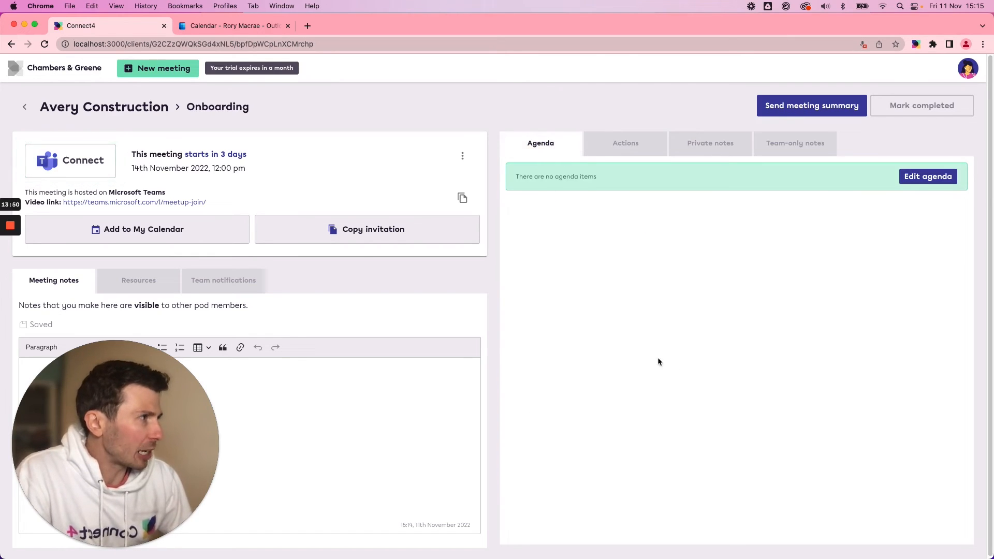
{"action": "left_click", "coordinate": [913, 184]}
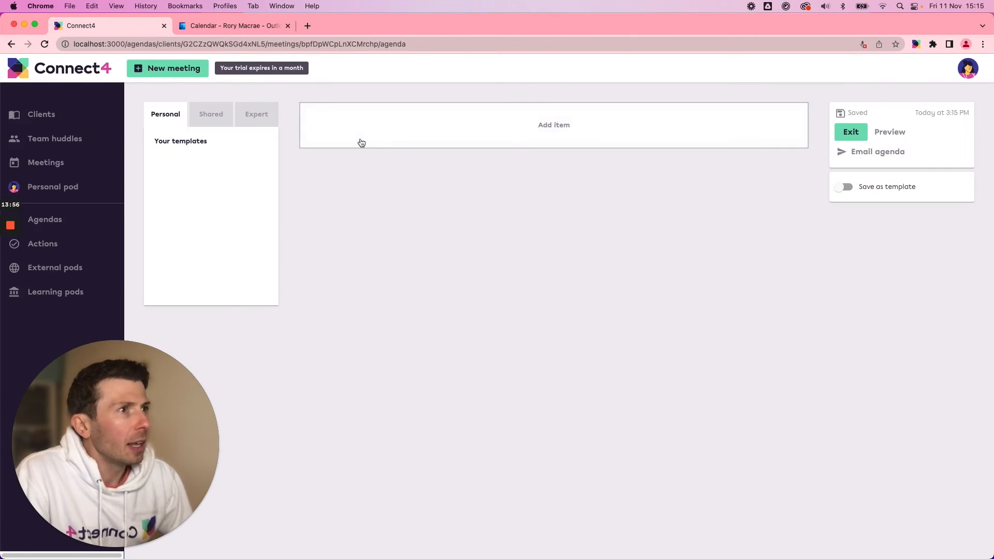
{"action": "left_click", "coordinate": [254, 120]}
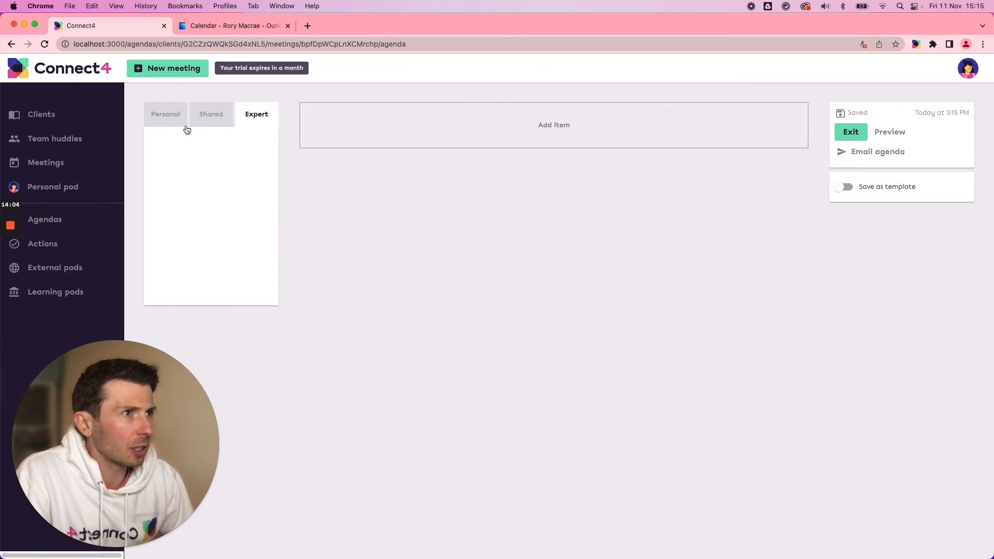
{"action": "left_click", "coordinate": [169, 118]}
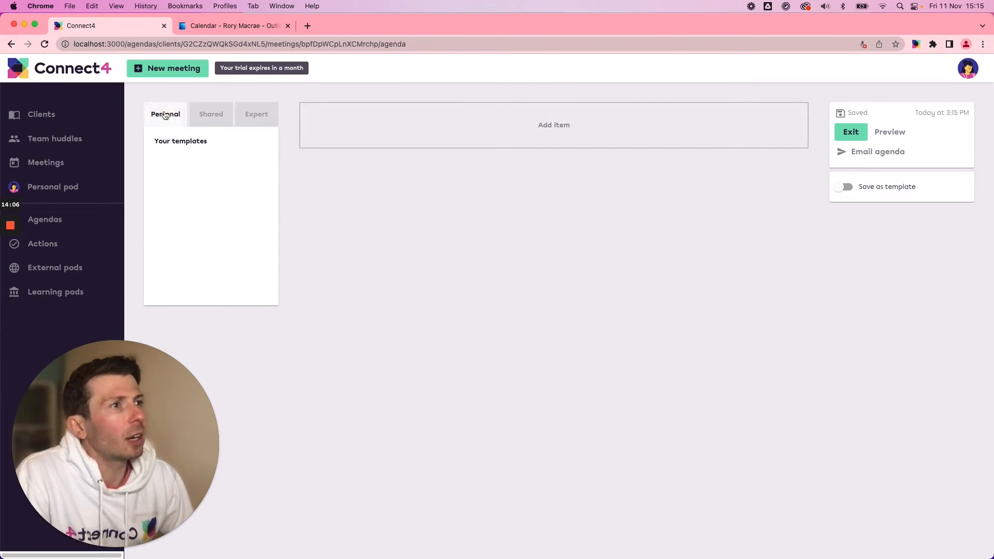
Add an agenda item headed "Point one" with a duration of 15 minutes.
{"action": "left_click", "coordinate": [480, 141]}
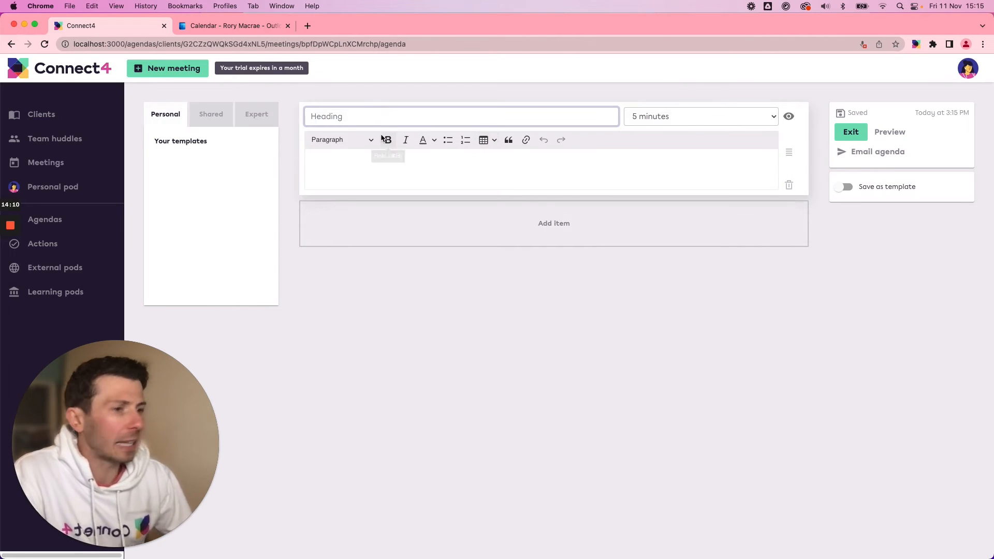
{"action": "type", "text": "A"}
{"action": "key", "text": "BackSpace"}
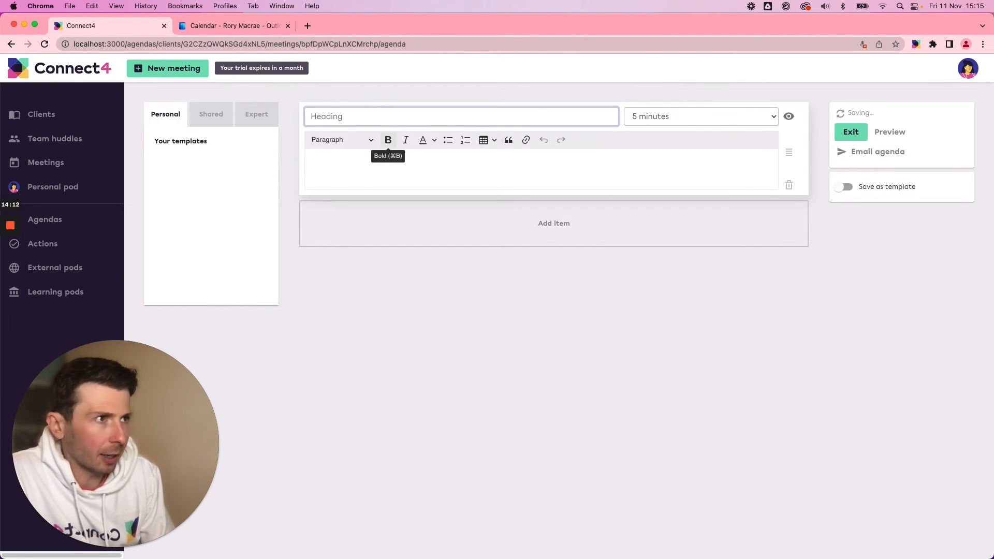
{"action": "type", "text": "Point one"}
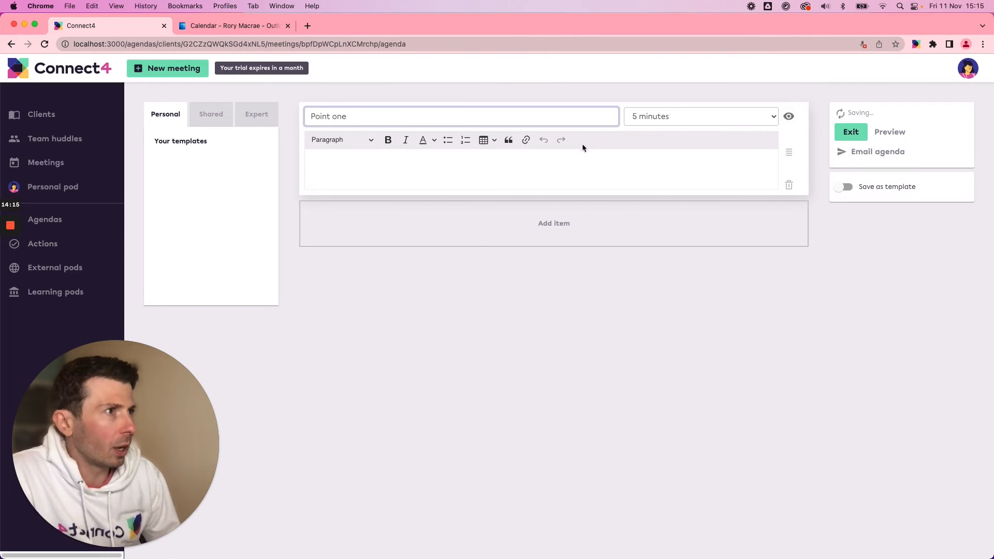
{"action": "left_click", "coordinate": [651, 117]}
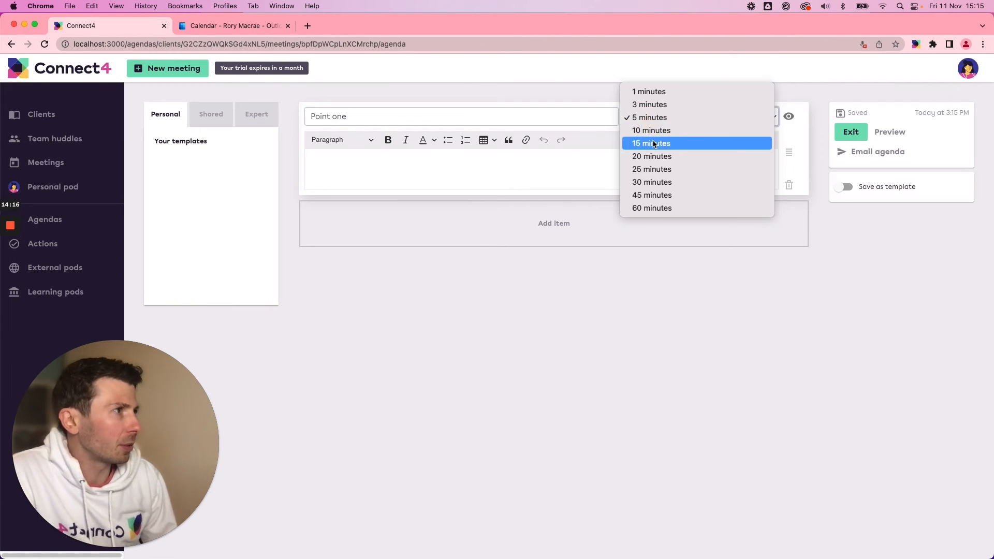
{"action": "left_click", "coordinate": [652, 144]}
Add a second agenda item headed "Point two" with a duration of 15 minutes.
{"action": "left_click", "coordinate": [526, 234]}
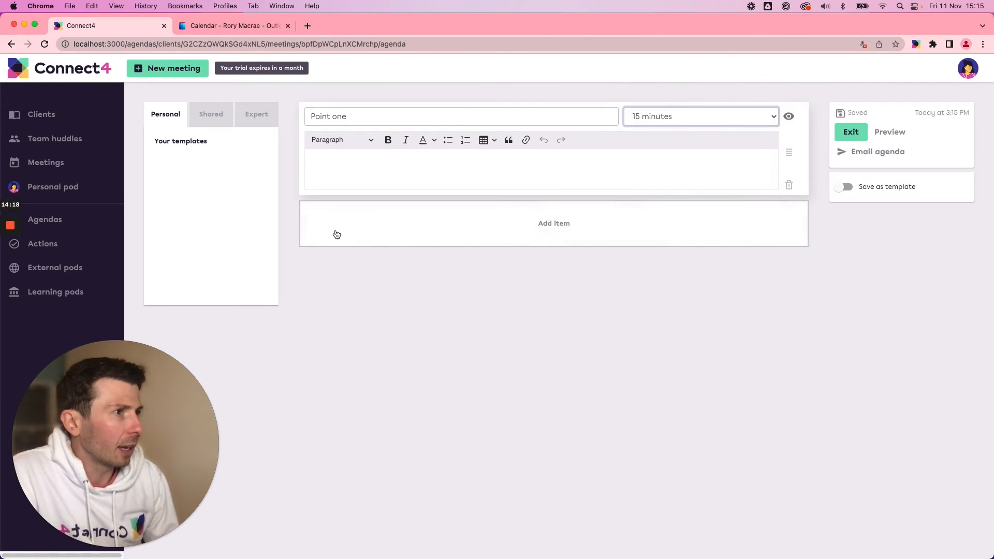
{"action": "type", "text": "Point two"}
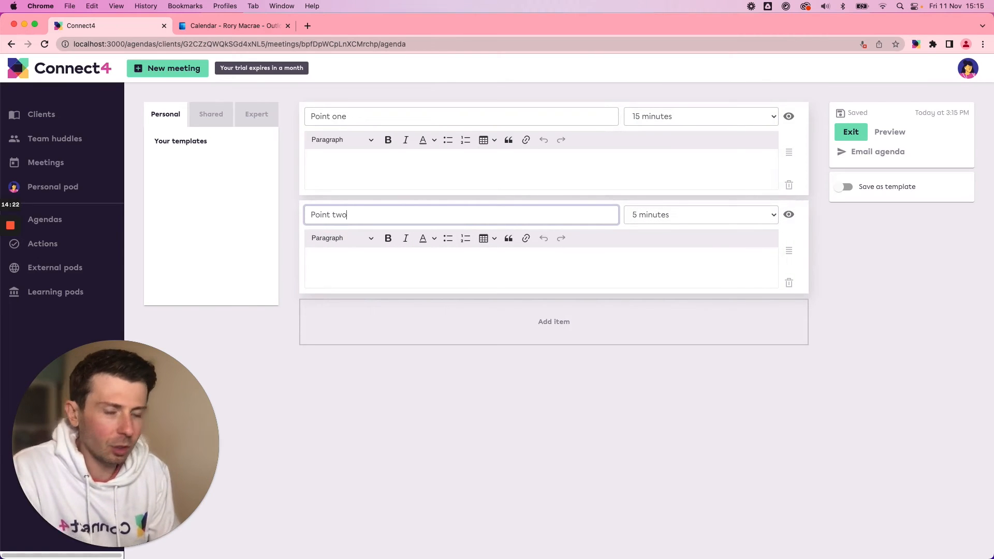
{"action": "left_click", "coordinate": [732, 218]}
{"action": "left_click", "coordinate": [684, 244]}
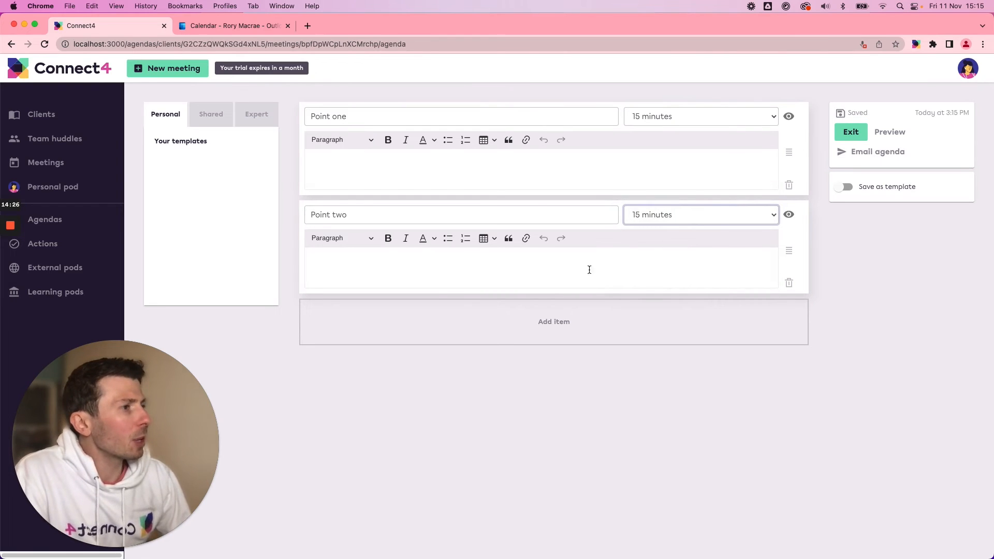
{"action": "left_click", "coordinate": [849, 262]}
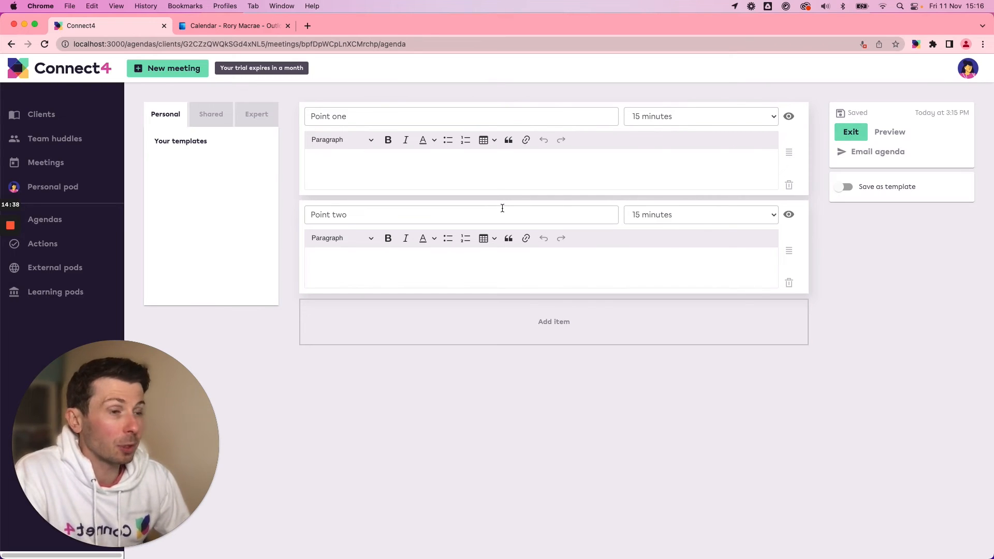
Add a third agenda item headed "Hidden", make it hidden, and exit the agenda editor.
{"action": "left_click", "coordinate": [543, 321]}
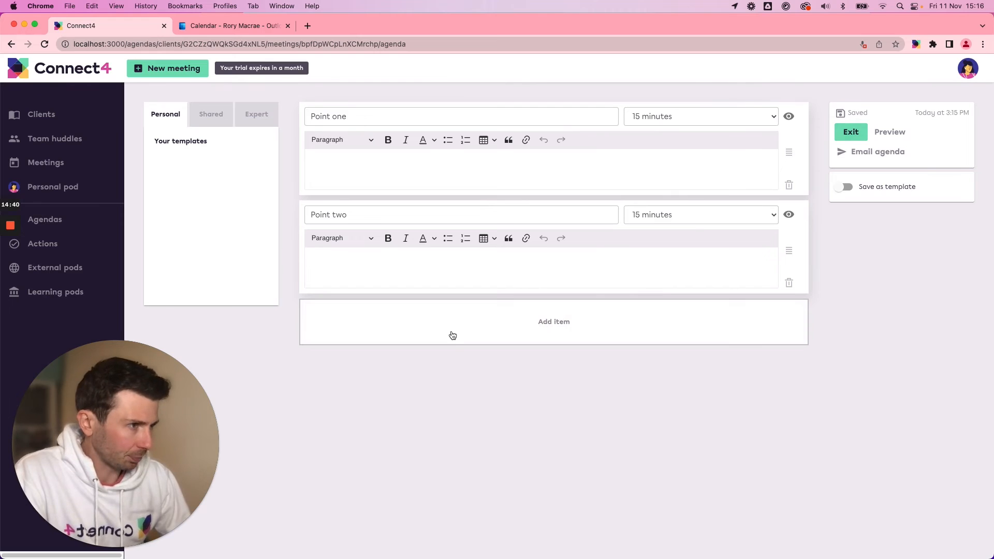
{"action": "type", "text": "Hi"}
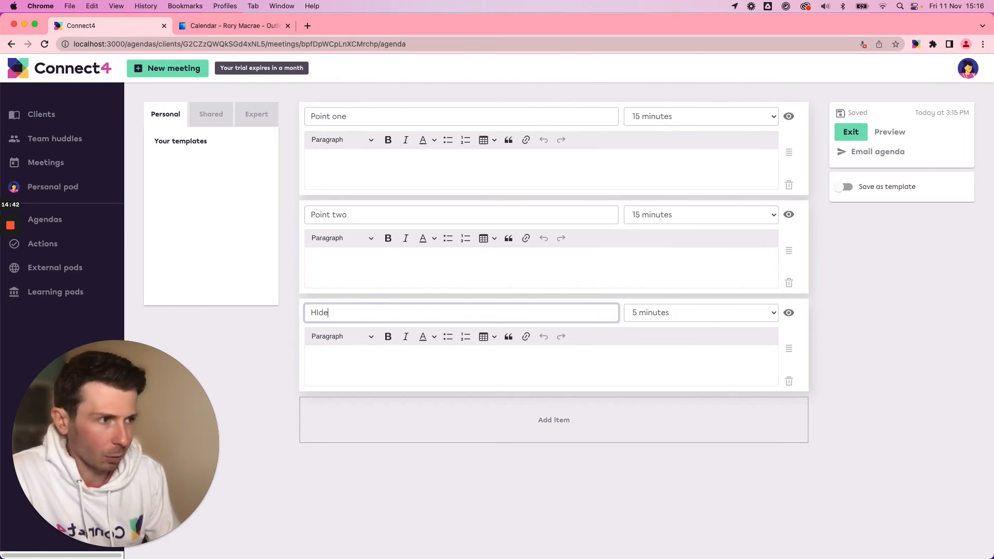
{"action": "key", "text": "BackSpace"}
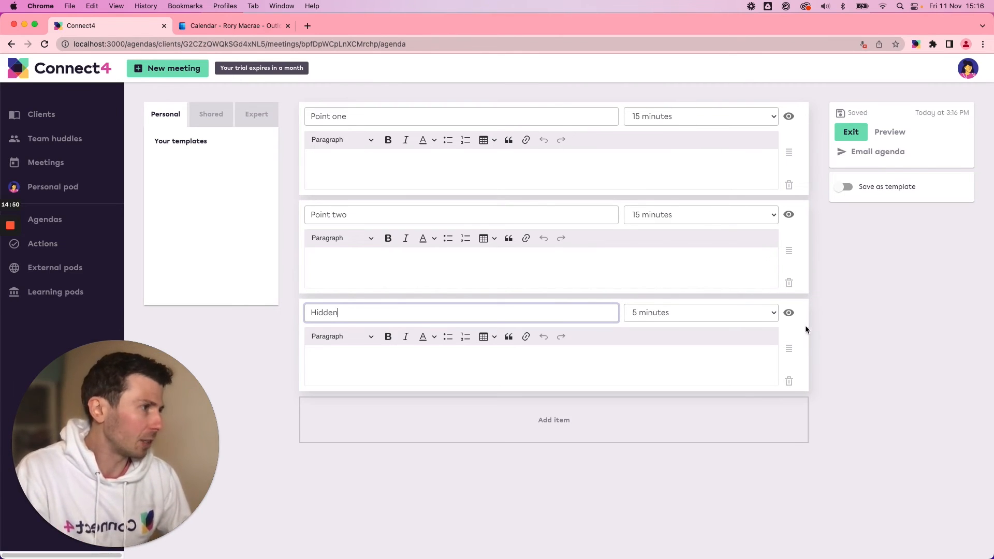
{"action": "left_click", "coordinate": [789, 313]}
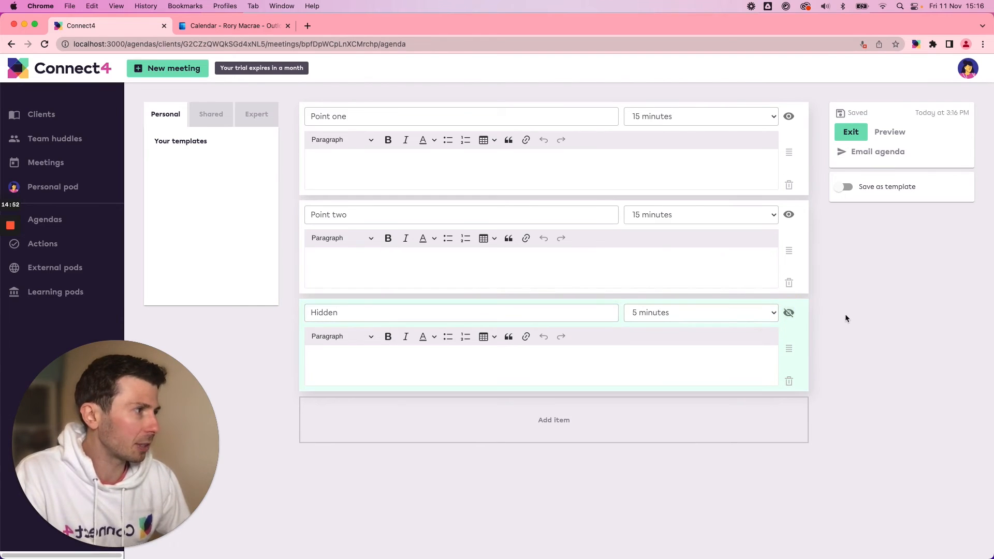
{"action": "left_click", "coordinate": [850, 132]}
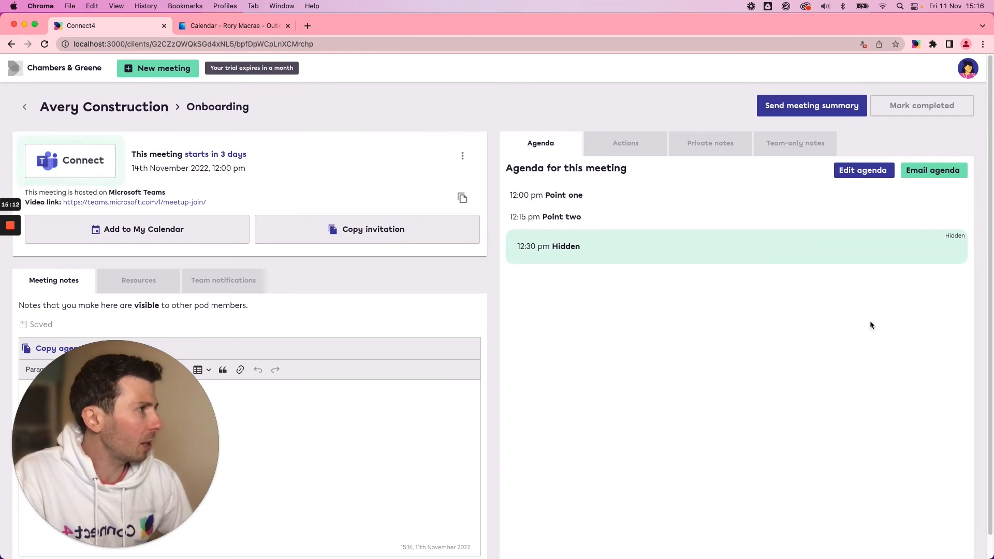
Examine the agenda email's recipients, options and message, and close it without sending.
{"action": "left_click", "coordinate": [936, 177]}
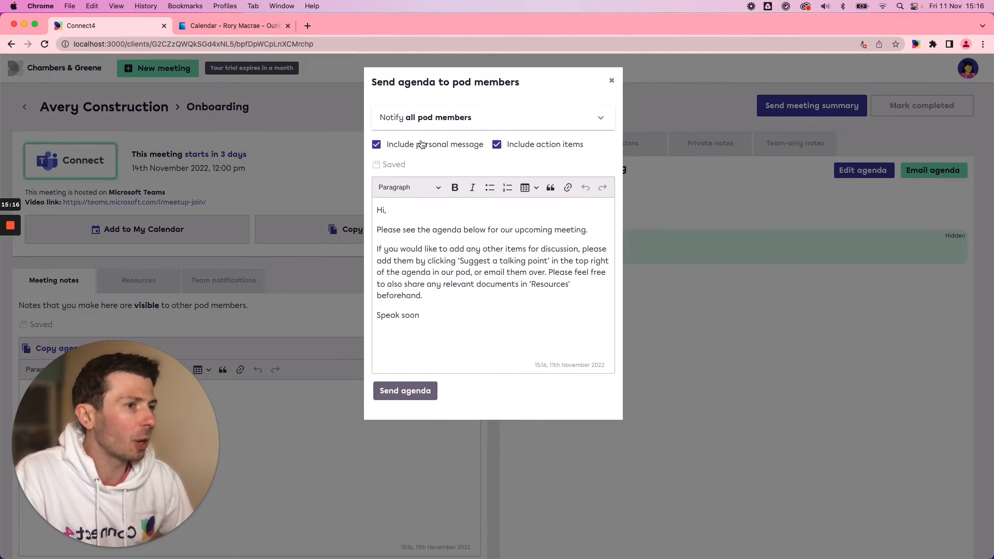
{"action": "left_click", "coordinate": [448, 126]}
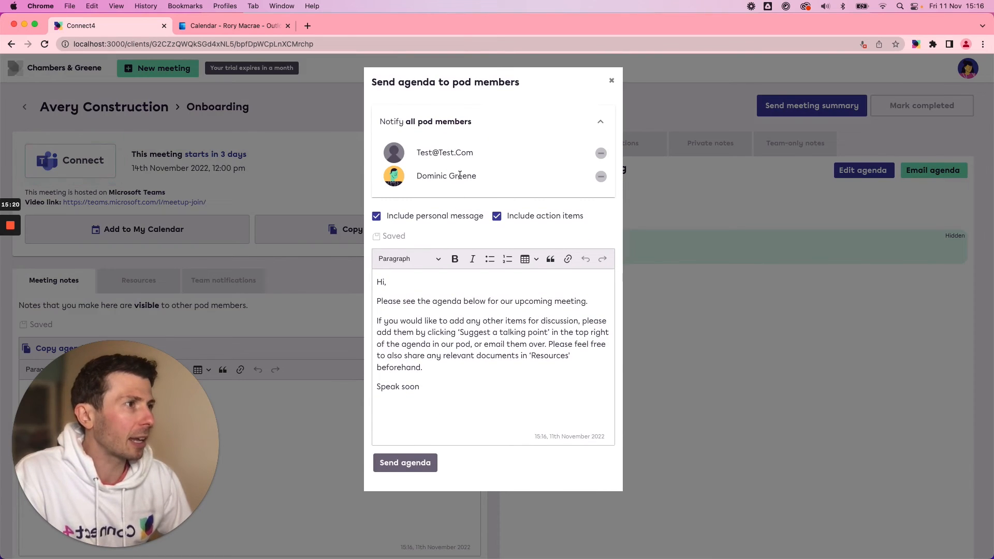
{"action": "left_click", "coordinate": [460, 129]}
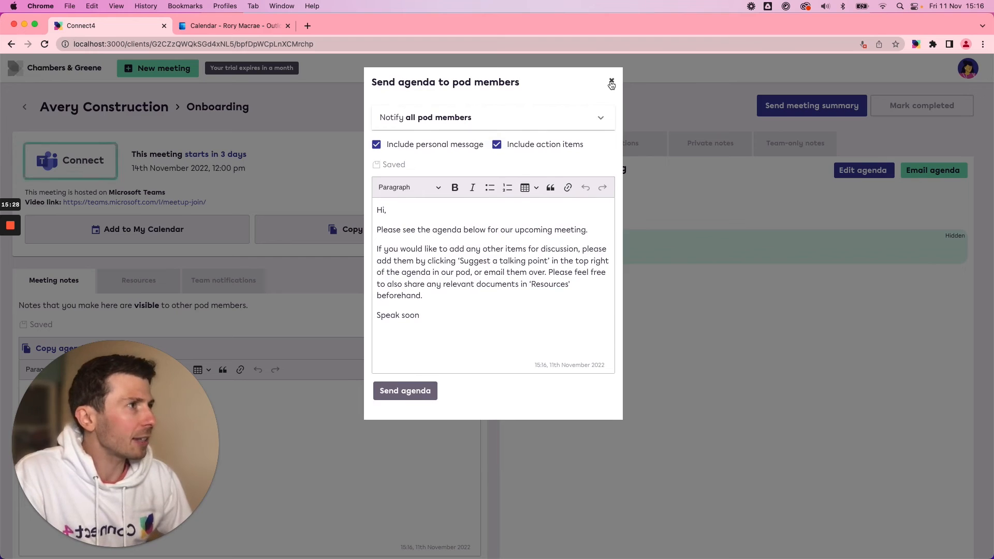
{"action": "left_click", "coordinate": [611, 81]}
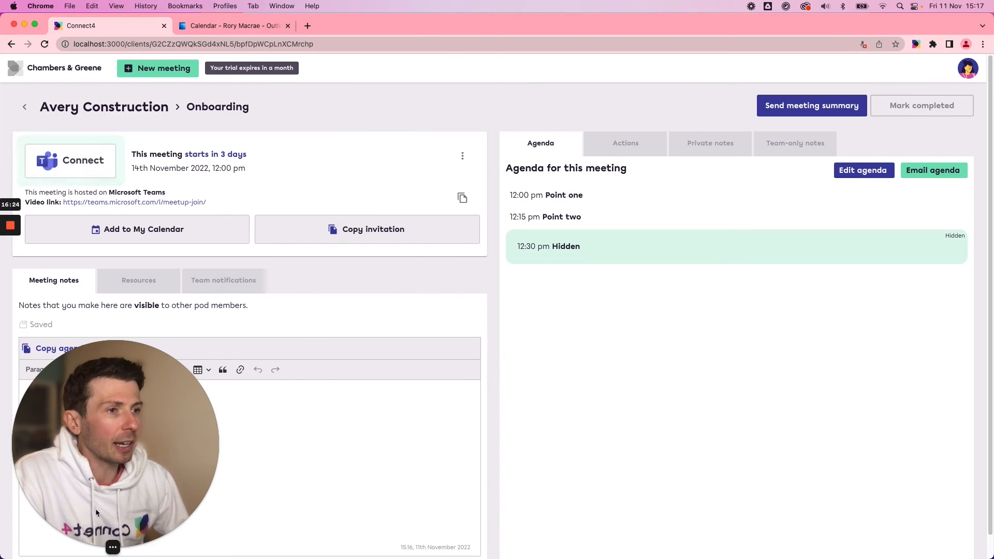
Copy the agenda items into the Onboarding meeting notes as minutes.
{"action": "left_click", "coordinate": [94, 548]}
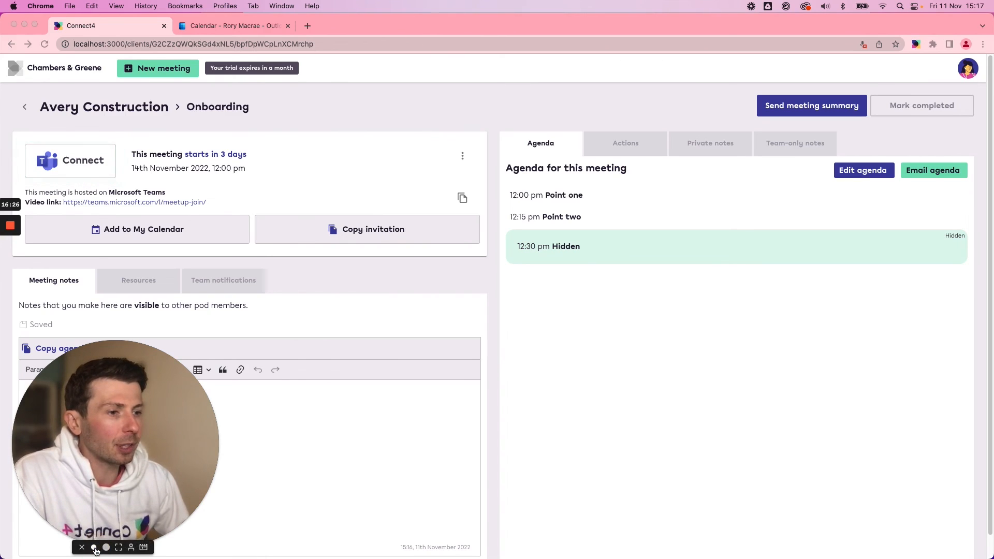
{"action": "left_click", "coordinate": [163, 417]}
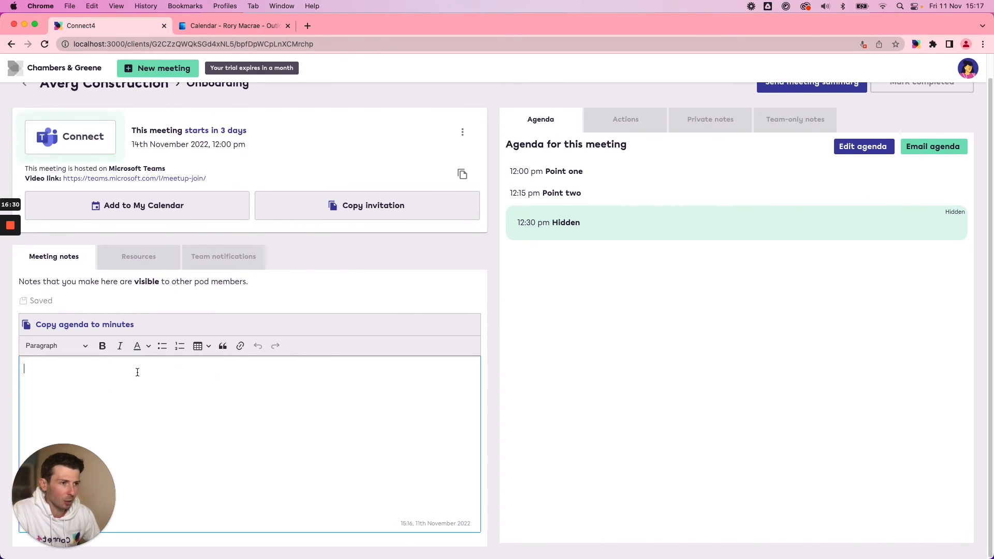
{"action": "left_click", "coordinate": [94, 326]}
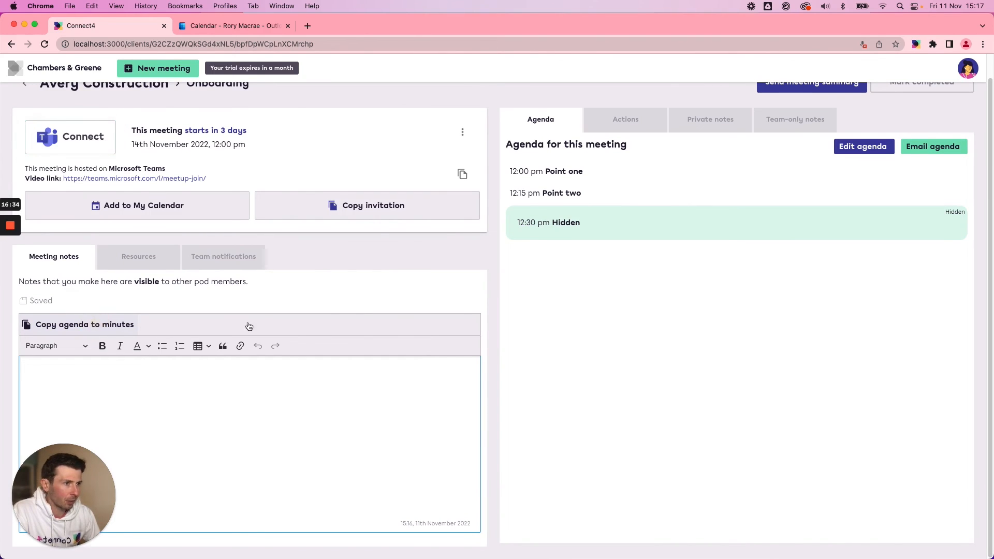
Add a line reading "adafafdaf" under the "Point one" heading in the meeting notes.
{"action": "left_click", "coordinate": [92, 386]}
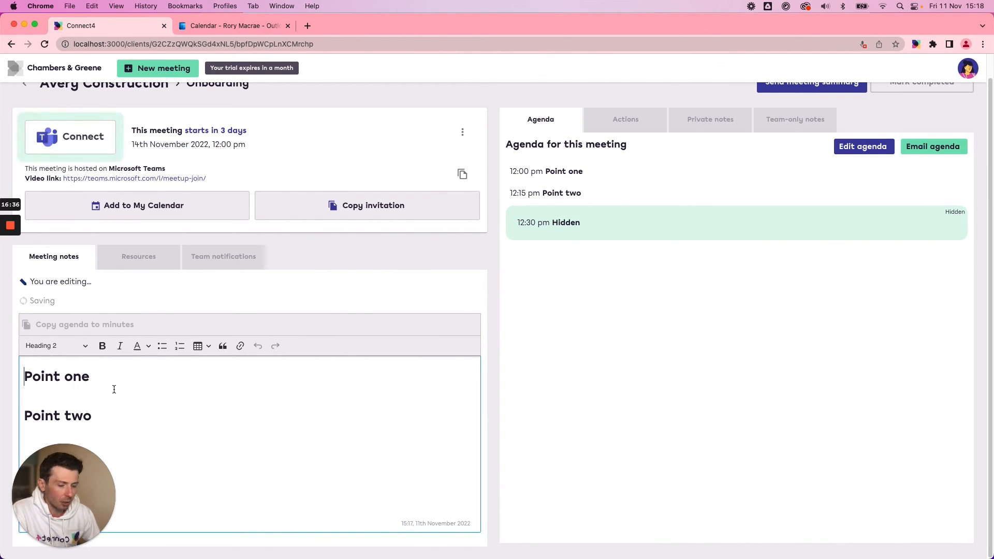
{"action": "key", "text": "Right"}
{"action": "key", "text": "super+Right"}
{"action": "key", "text": "Return"}
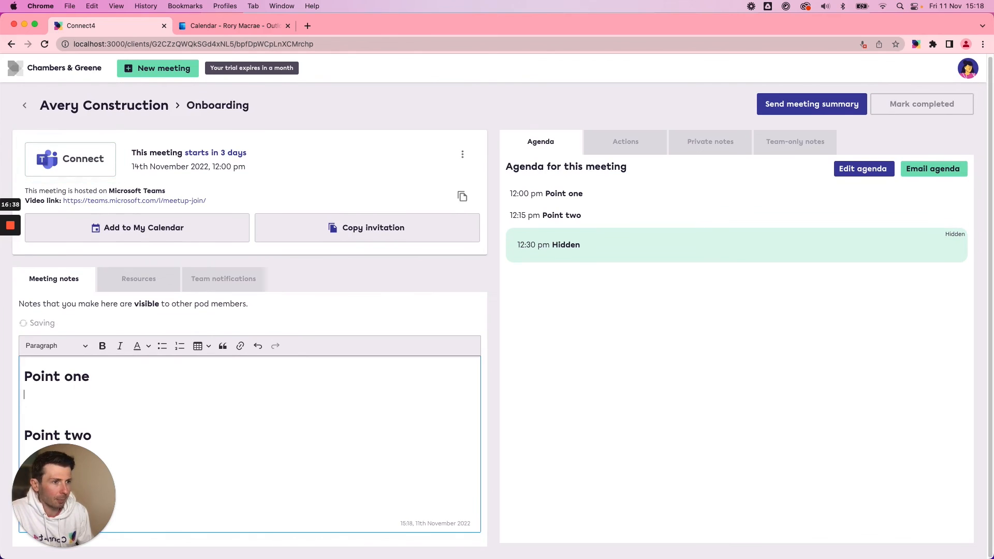
{"action": "type", "text": "adafafdaf"}
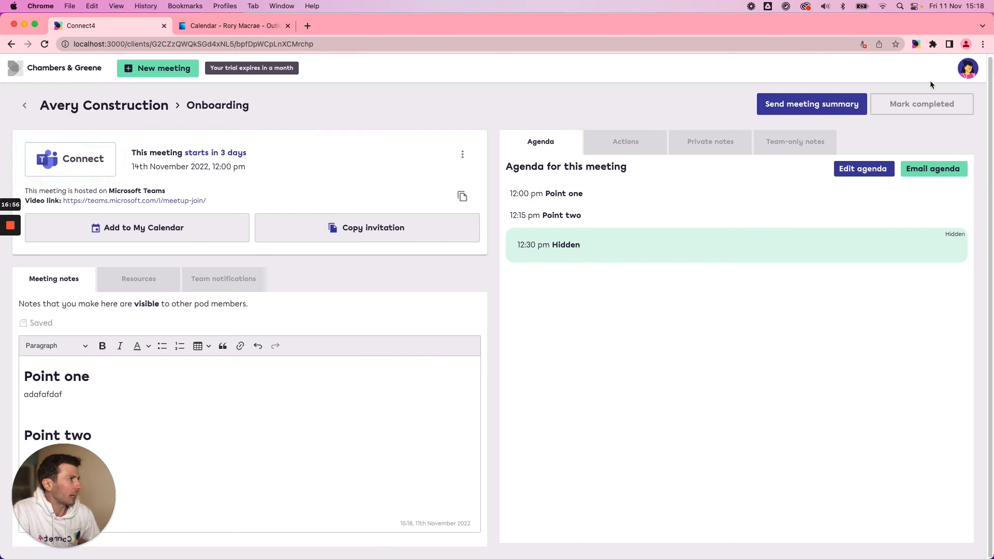
Mark the Onboarding meeting as completed and duplicate it from Avery Construction's list of meetings.
{"action": "left_click", "coordinate": [914, 104]}
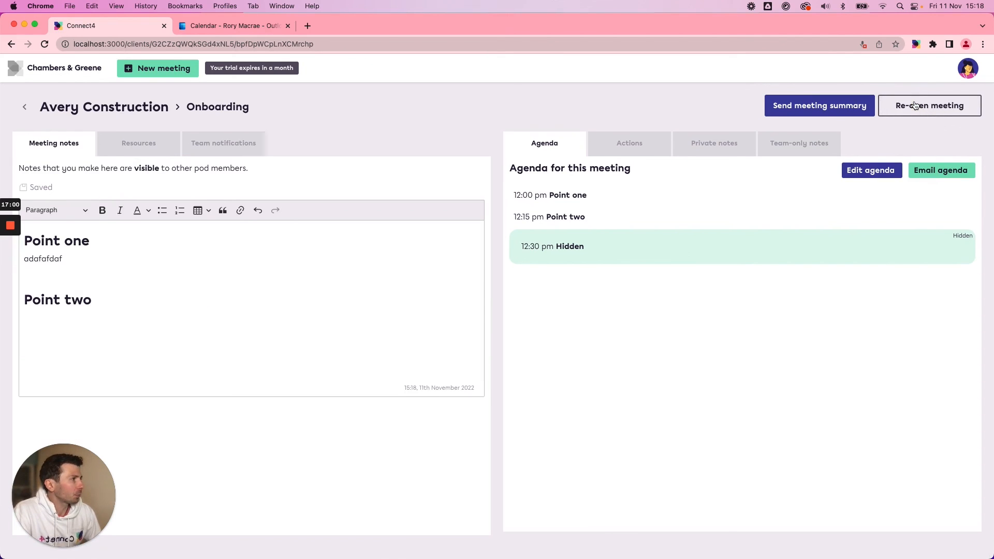
{"action": "left_click", "coordinate": [26, 109]}
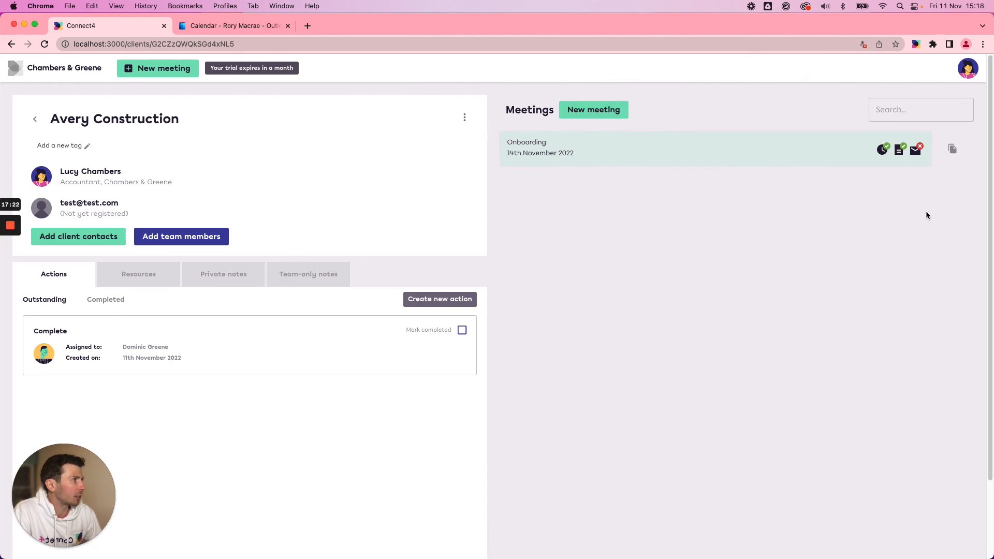
{"action": "left_click", "coordinate": [953, 155]}
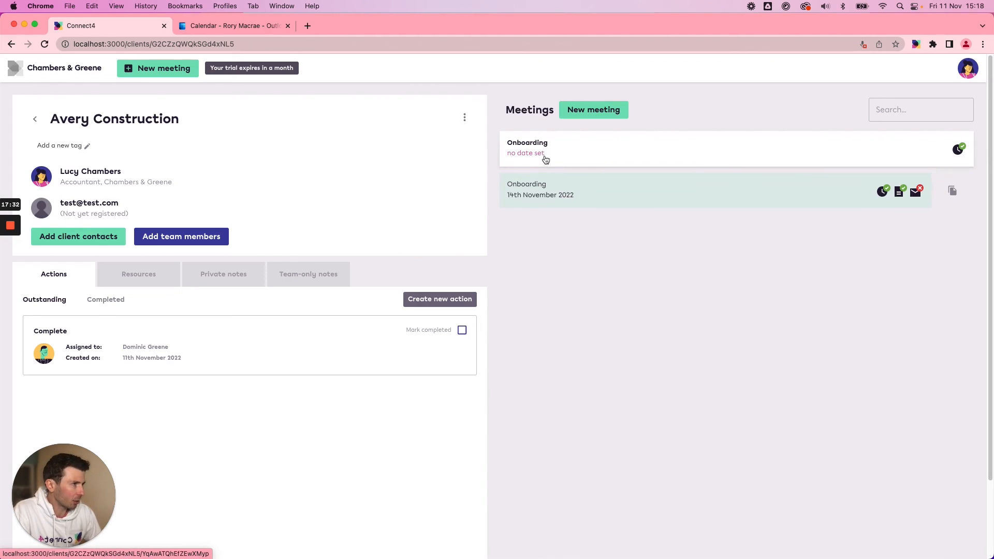
Examine the duplicated Onboarding meeting's agenda and notes for Avery Construction, and return to the client list.
{"action": "left_click", "coordinate": [584, 153]}
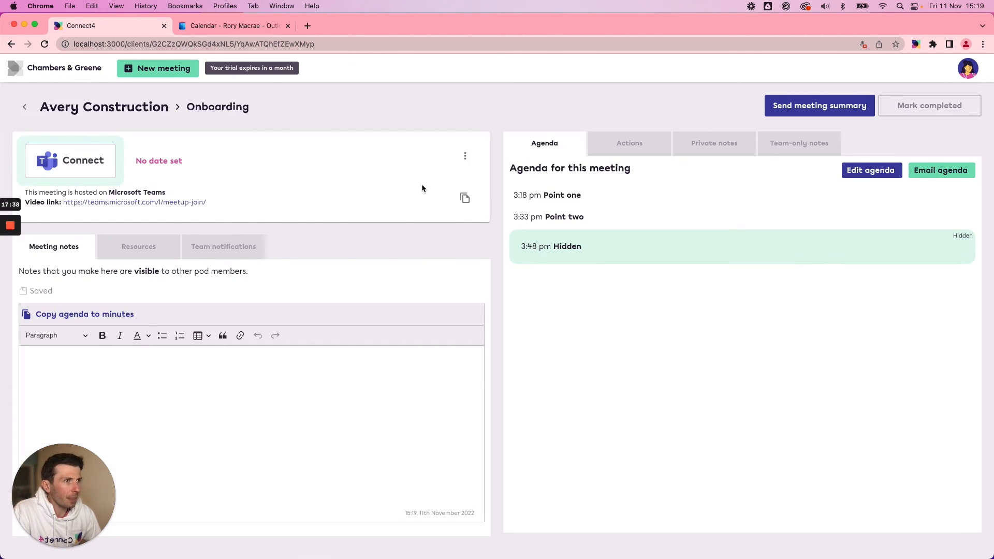
{"action": "left_click", "coordinate": [21, 111]}
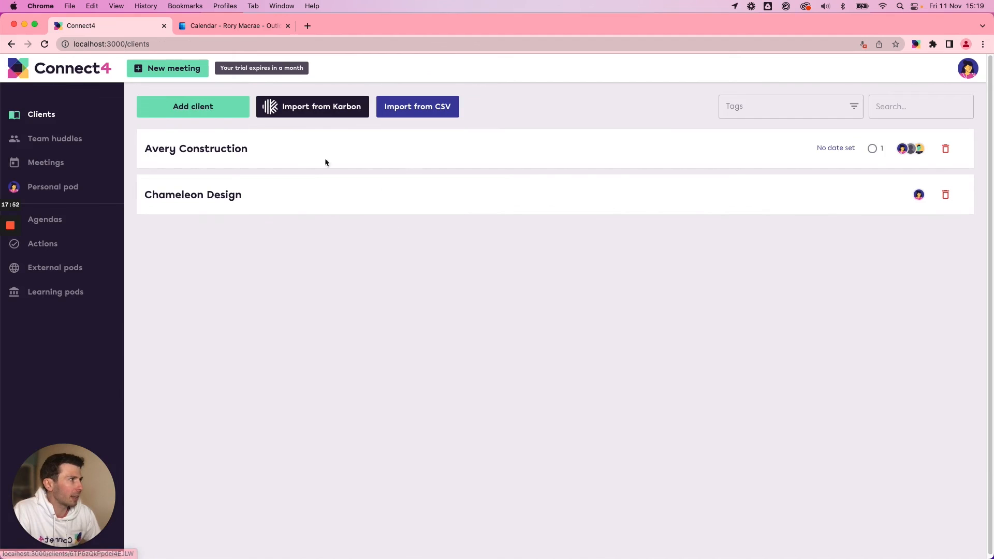
Review the team huddles and the list of all meetings with completed ones included, and return to the client list.
{"action": "left_click", "coordinate": [61, 139]}
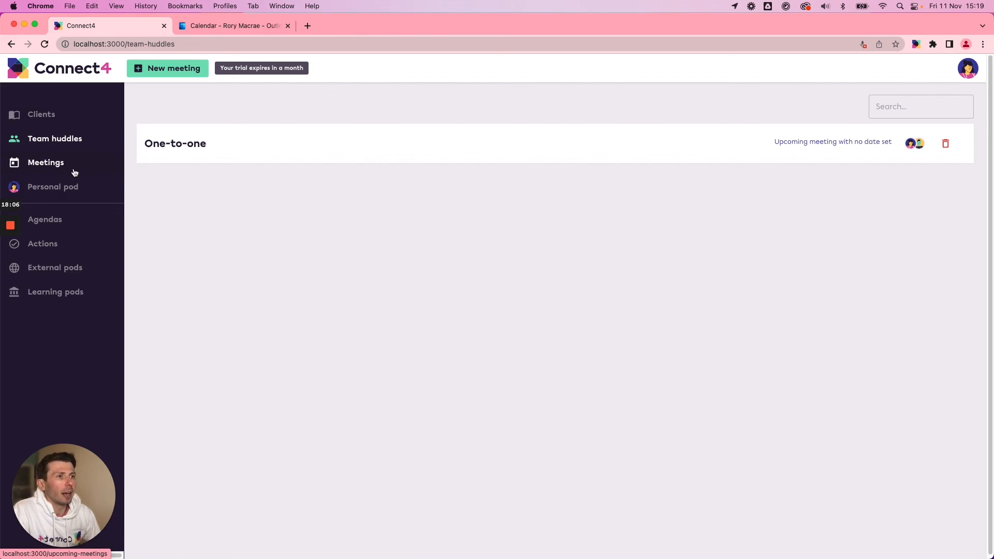
{"action": "left_click", "coordinate": [40, 165]}
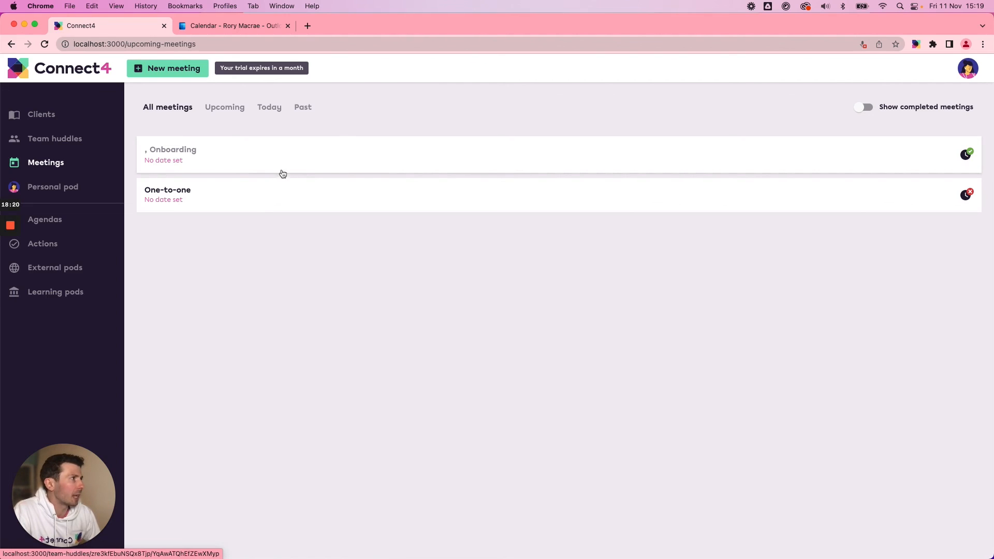
{"action": "left_click", "coordinate": [863, 109]}
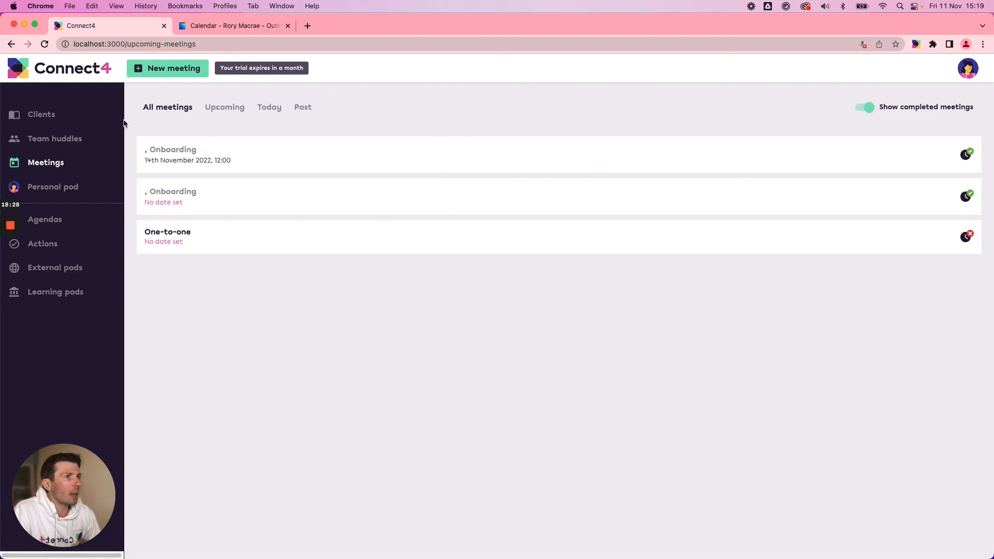
{"action": "left_click", "coordinate": [43, 118]}
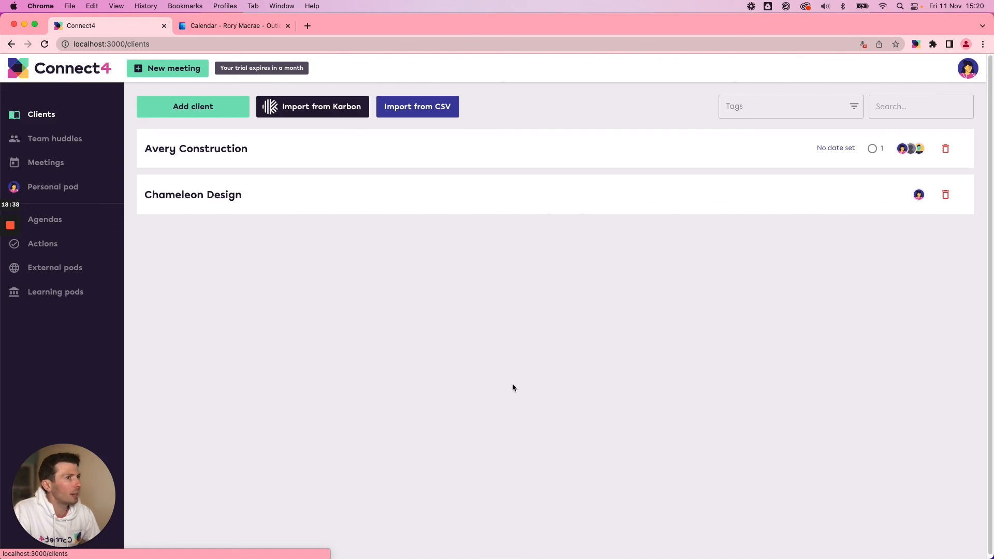
{"action": "mouse_move", "coordinate": [9, 228]}
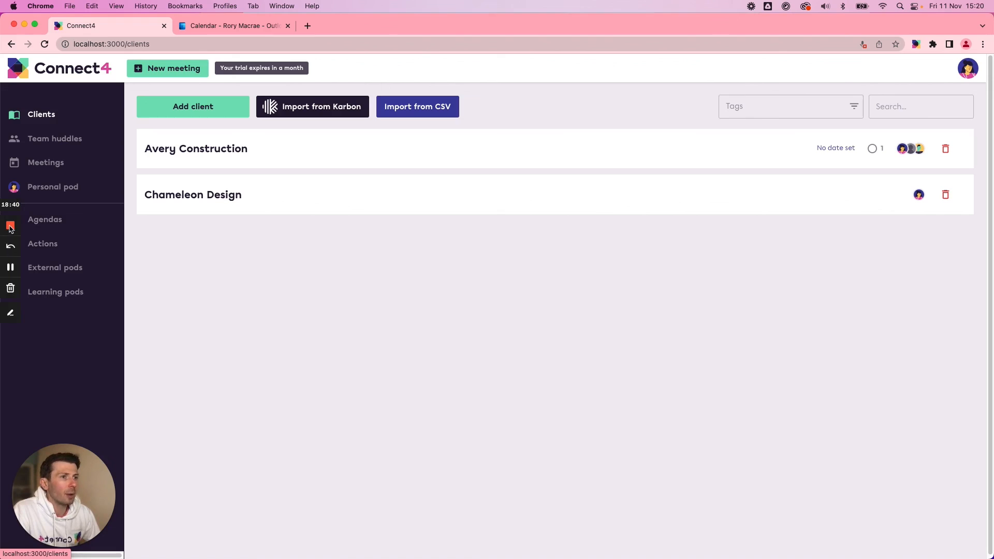